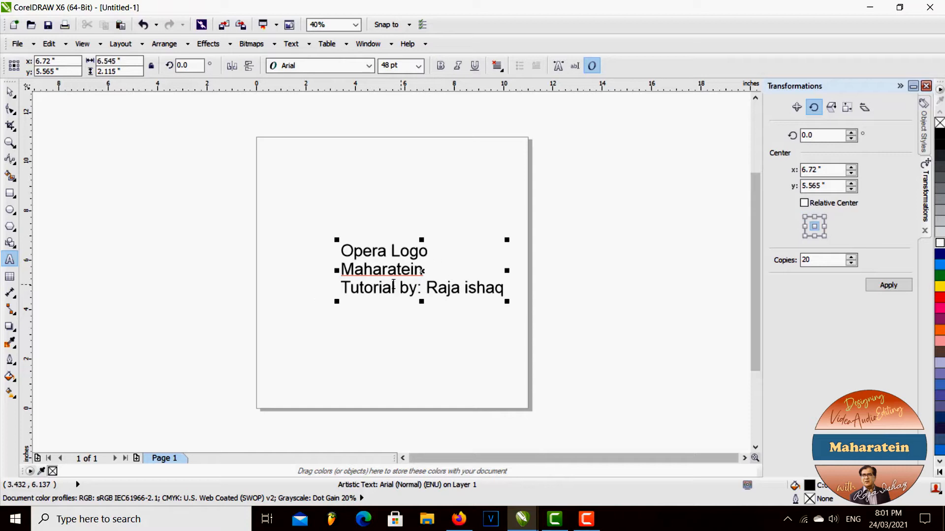
# Capitalise the presenter's surname in the title text and move the text block off the left side of the page
pyautogui.click(468, 287)
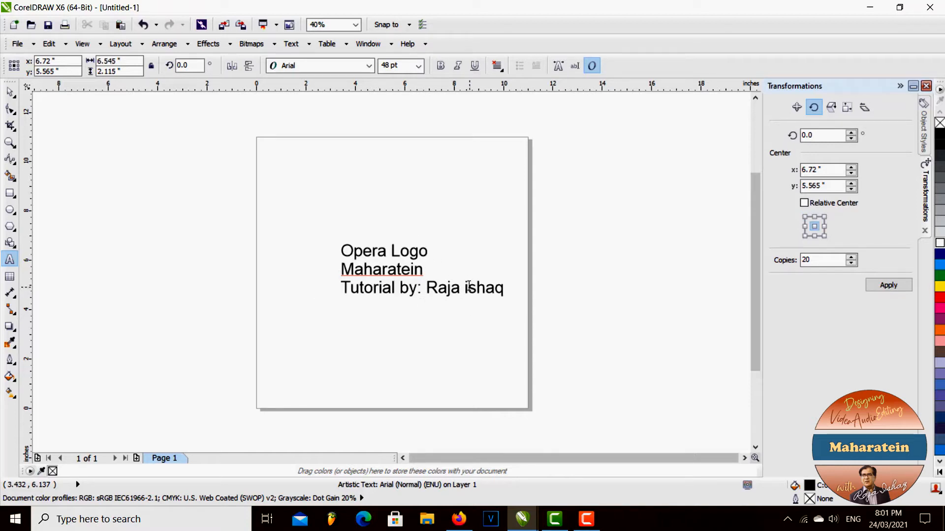
pyautogui.press('BackSpace')
pyautogui.write('I')
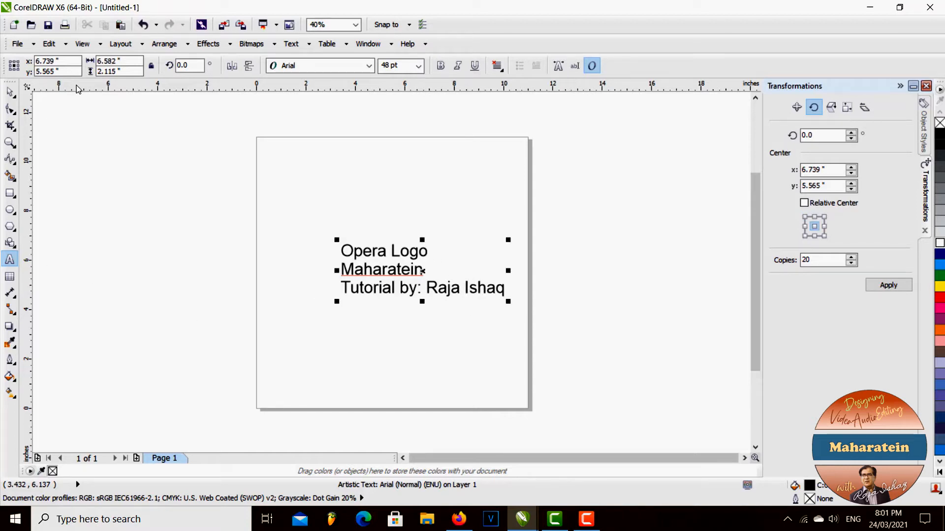
pyautogui.click(18, 94)
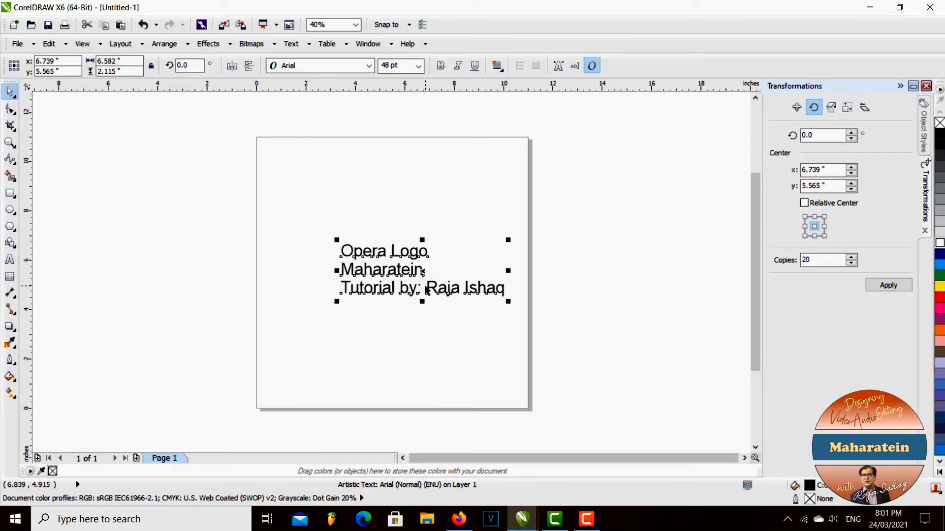
pyautogui.moveTo(424, 288); pyautogui.dragTo(134, 208)
pyautogui.click(85, 273)
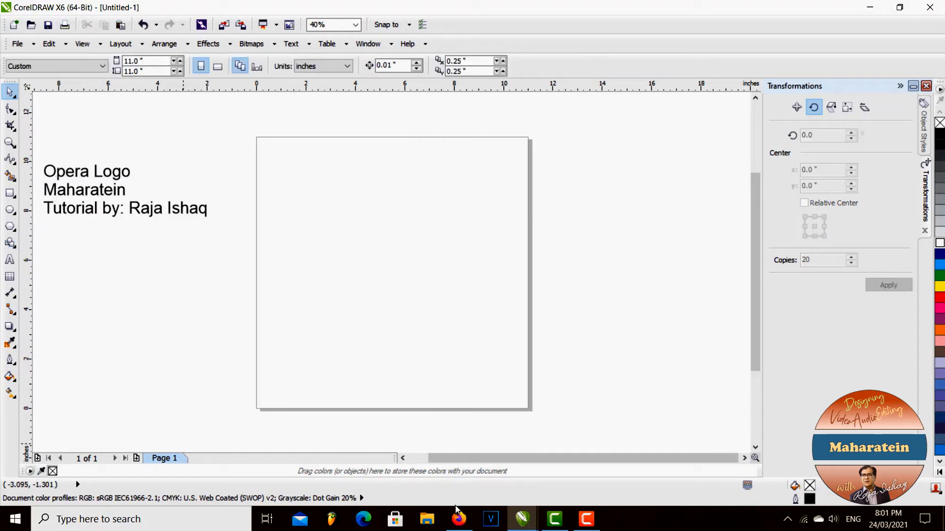
# Bring the Opera logo image over from Firefox and enlarge it to about 4.56 by 4.59 inches on the page
pyautogui.click(459, 519)
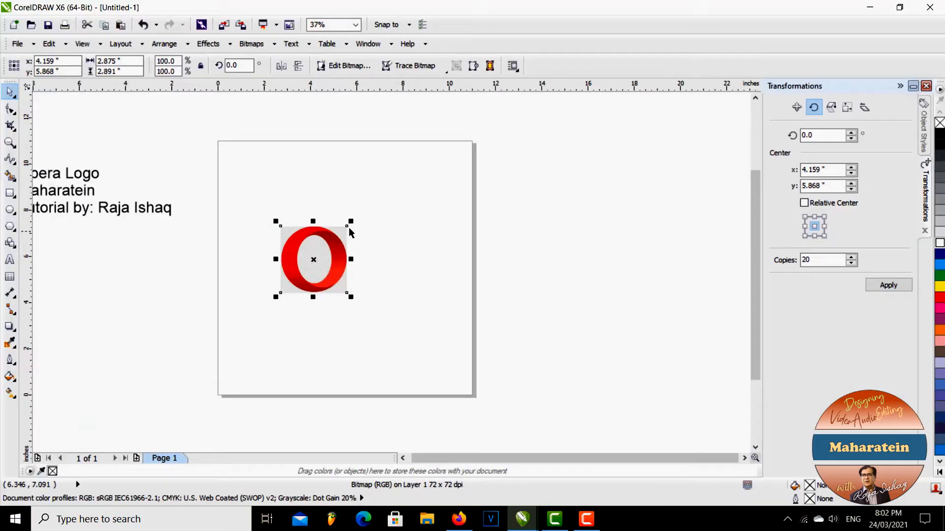
pyautogui.moveTo(351, 222); pyautogui.dragTo(413, 191)
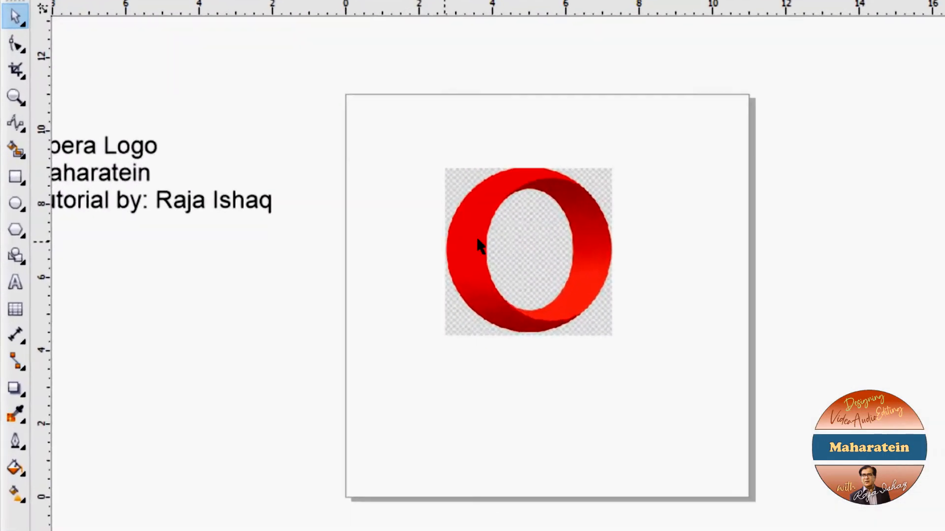
# Draw an ellipse over the logo image and fit it to the ring's outer edge, about 4.51 by 4.48 inches
pyautogui.click(10, 210)
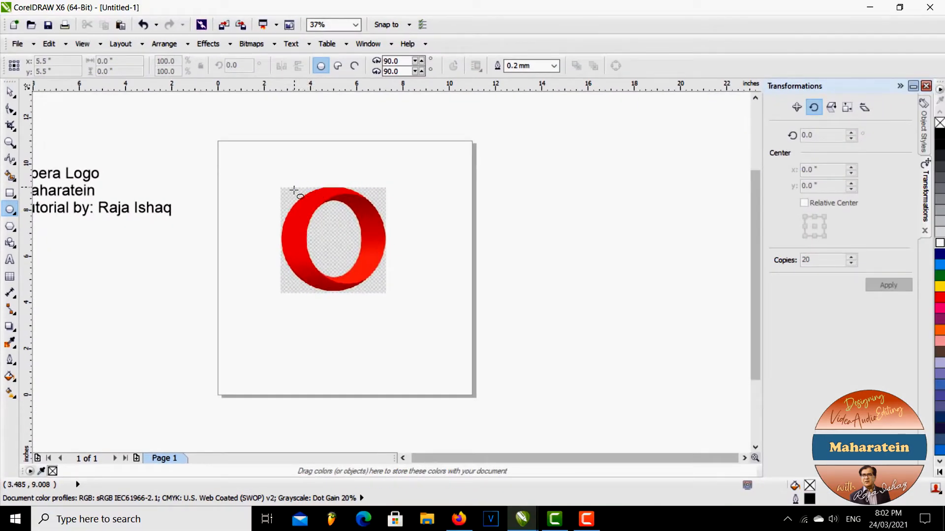
pyautogui.moveTo(290, 184); pyautogui.dragTo(385, 285)
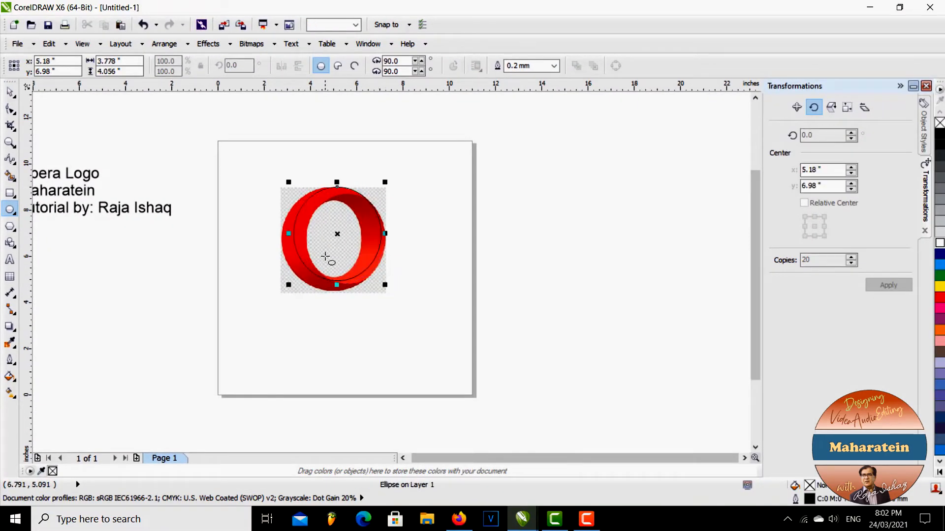
pyautogui.scroll(3, 291, 243)
pyautogui.moveTo(284, 224); pyautogui.dragTo(264, 238)
pyautogui.moveTo(366, 322); pyautogui.dragTo(367, 336)
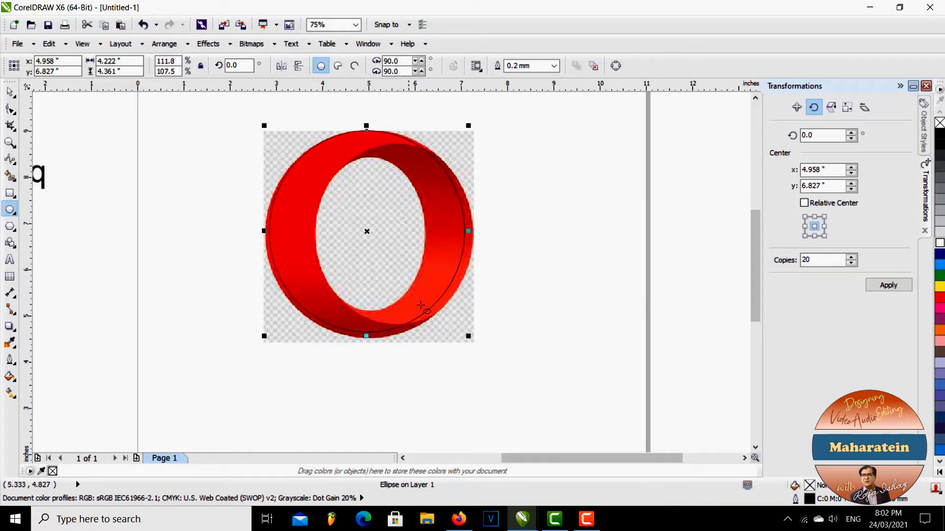
pyautogui.moveTo(468, 232); pyautogui.dragTo(477, 232)
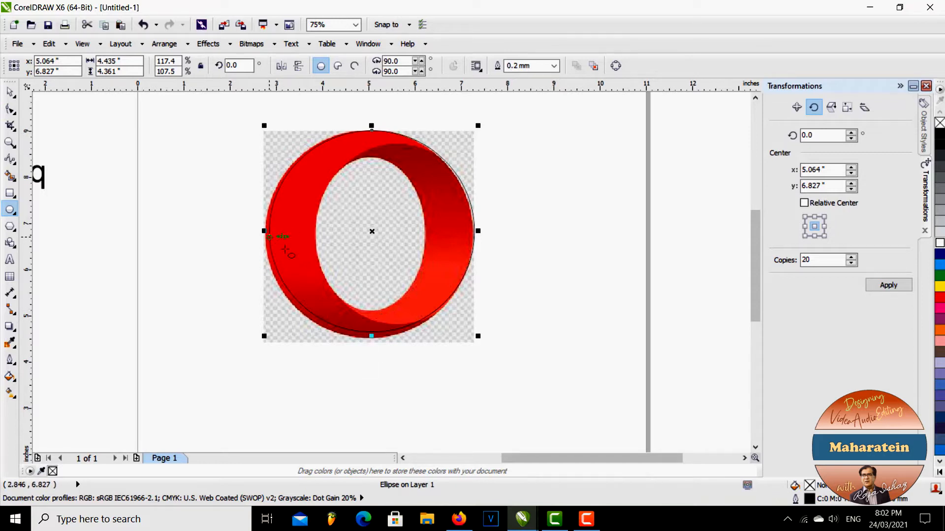
pyautogui.scroll(1, 374, 338)
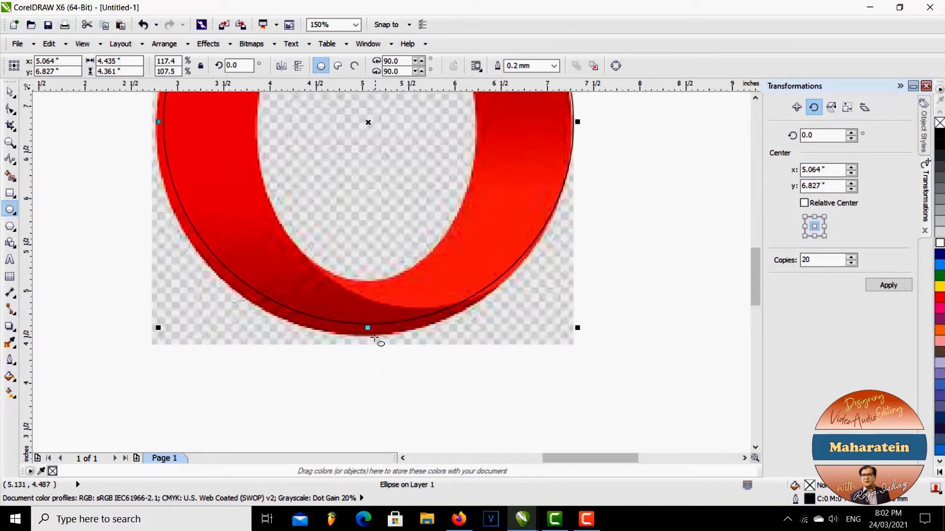
pyautogui.moveTo(368, 327); pyautogui.dragTo(370, 339)
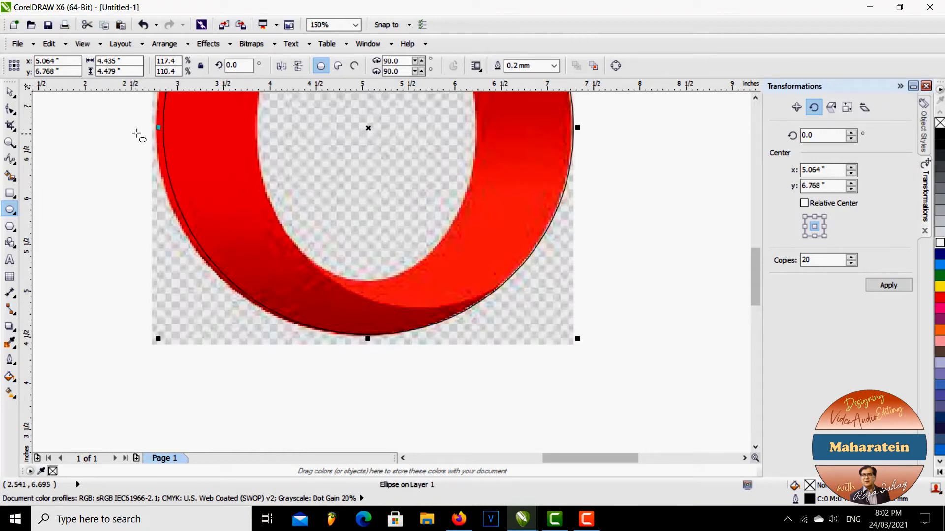
pyautogui.scroll(1, 152, 128)
pyautogui.moveTo(169, 127); pyautogui.dragTo(162, 139)
pyautogui.scroll(-2, 270, 246)
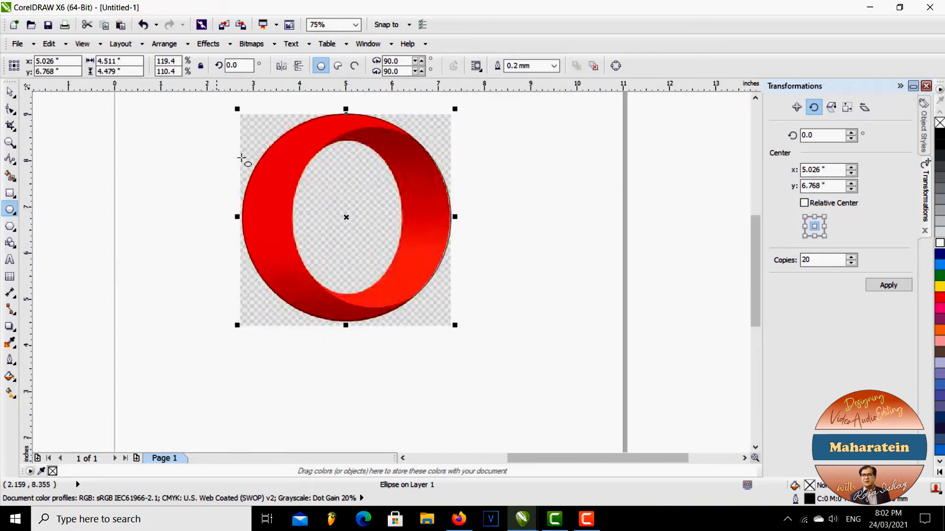
# Draw a second ellipse over the logo's inner hole and widen it to about 2.34 inches, reaching the hole's left edge
pyautogui.moveTo(323, 142); pyautogui.dragTo(400, 283)
pyautogui.scroll(1, 345, 210)
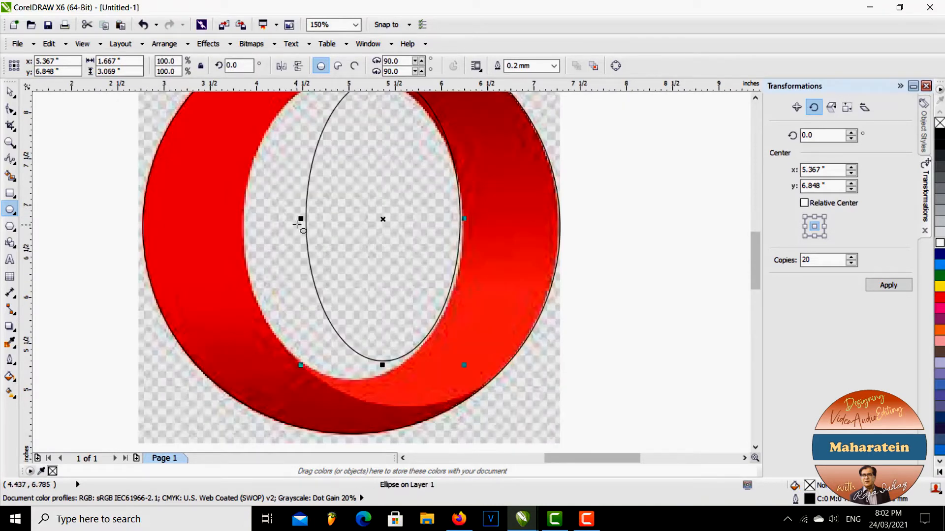
pyautogui.moveTo(302, 219); pyautogui.dragTo(240, 225)
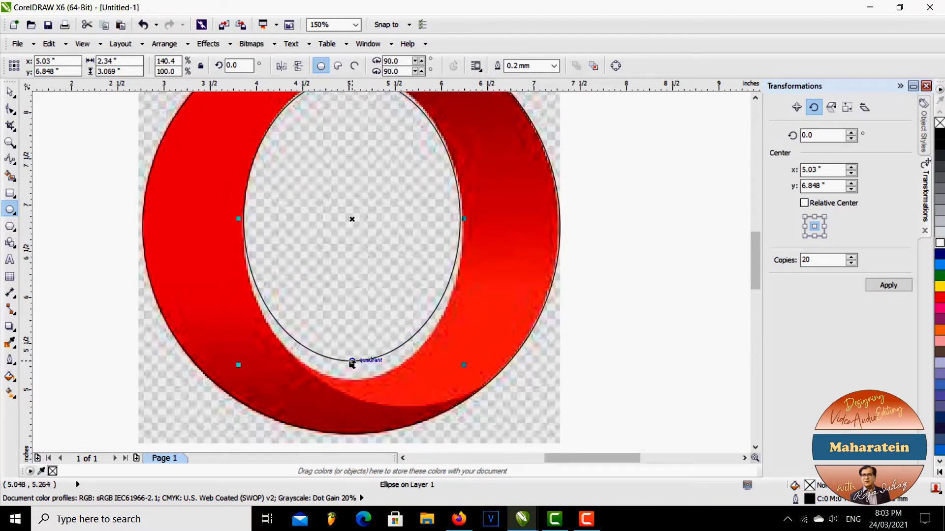
# Extend the inner ellipse down to the hole's lower edge, making it about 3.27 inches high
pyautogui.click(352, 363)
pyautogui.scroll(1, 376, 361)
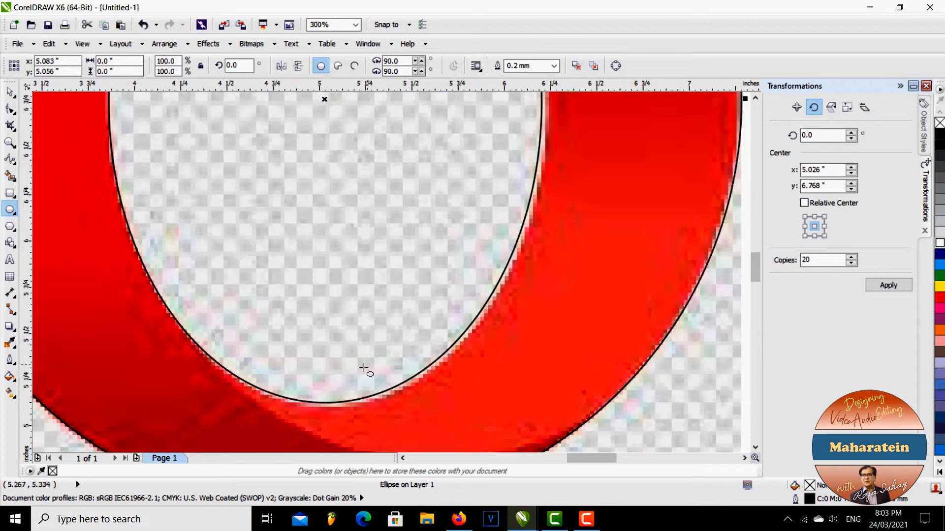
pyautogui.scroll(-1, 364, 369)
pyautogui.click(9, 92)
pyautogui.click(318, 368)
pyautogui.scroll(1, 334, 394)
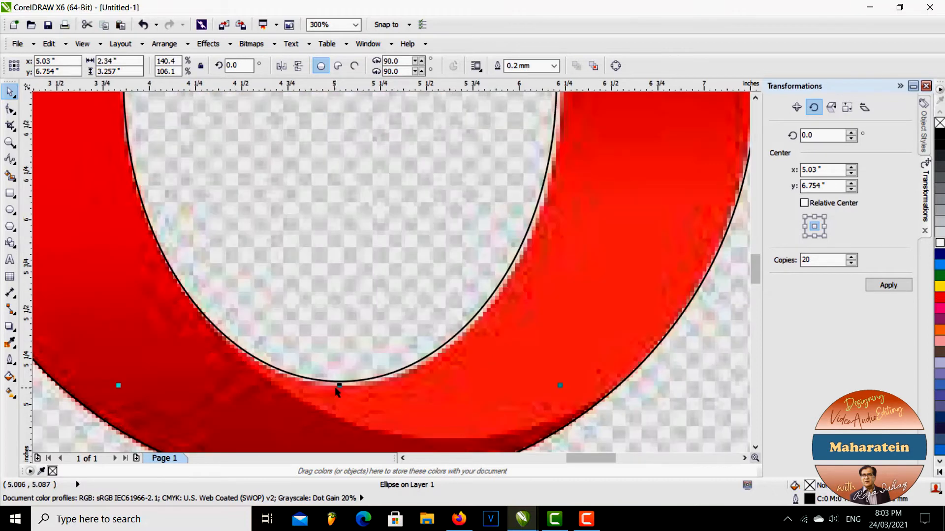
pyautogui.scroll(1, 336, 392)
pyautogui.moveTo(340, 384); pyautogui.dragTo(340, 396)
pyautogui.scroll(-2, 428, 310)
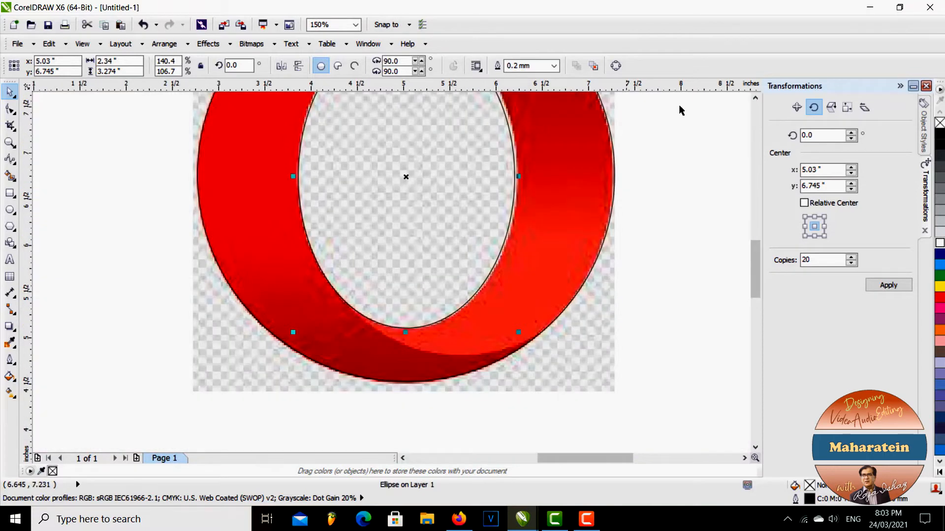
# Stretch the inner ellipse to the hole's upper and right edges, to about 2.37 by 3.32 inches
pyautogui.click(756, 98)
pyautogui.click(756, 97)
pyautogui.click(756, 98)
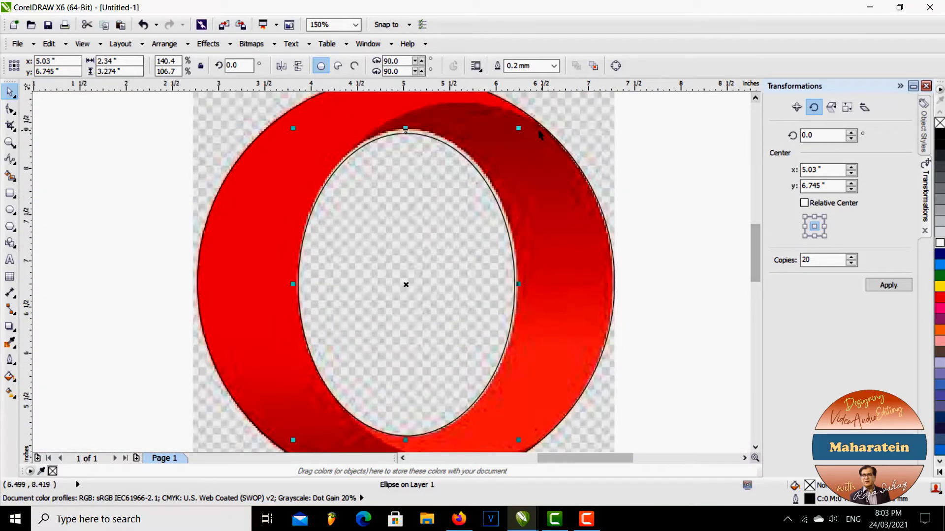
pyautogui.scroll(2, 403, 119)
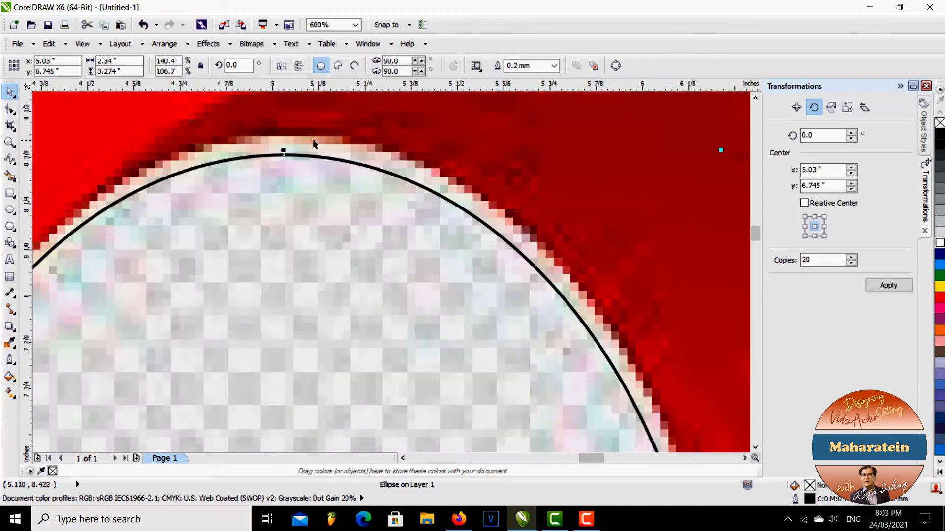
pyautogui.moveTo(284, 150); pyautogui.dragTo(285, 134)
pyautogui.scroll(-2, 336, 239)
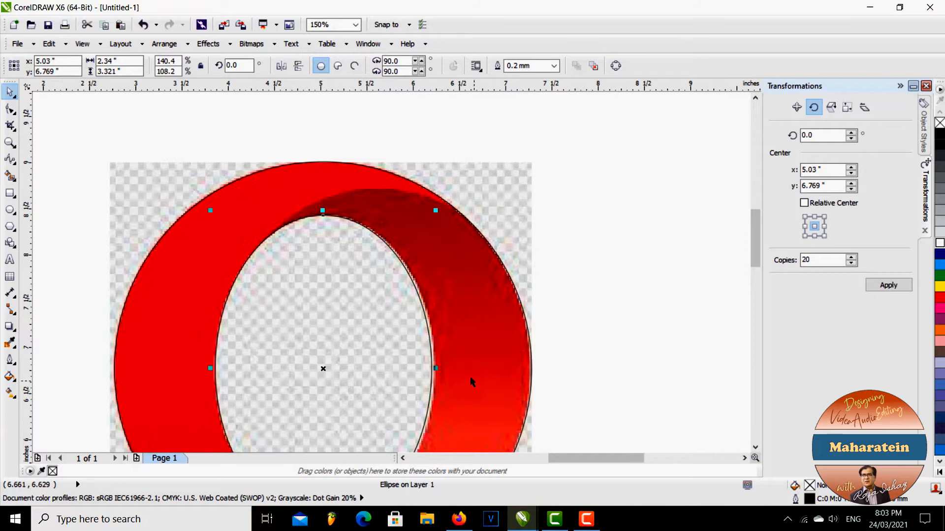
pyautogui.scroll(1, 472, 383)
pyautogui.scroll(1, 397, 364)
pyautogui.moveTo(397, 364); pyautogui.dragTo(408, 365)
pyautogui.scroll(-3, 358, 348)
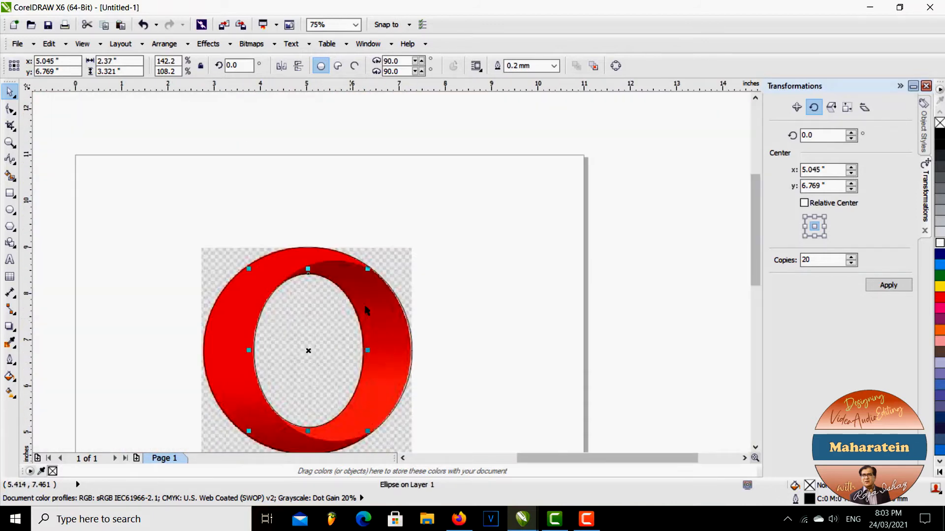
# Draw a third ellipse about 1.92 by 1.42 inches near the logo image's upper-right corner and select it
pyautogui.click(498, 287)
pyautogui.click(303, 318)
pyautogui.click(10, 209)
pyautogui.moveTo(371, 195)
pyautogui.mouseDown()
pyautogui.moveTo(460, 260)
pyautogui.moveTo(502, 367)
pyautogui.moveTo(497, 355)
pyautogui.mouseUp()
pyautogui.press('Delete')
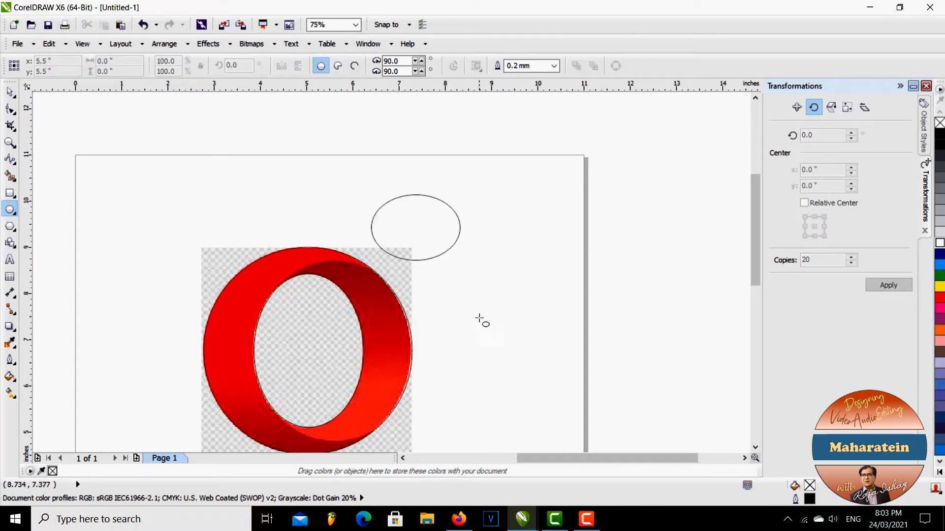
pyautogui.click(10, 91)
pyautogui.click(430, 224)
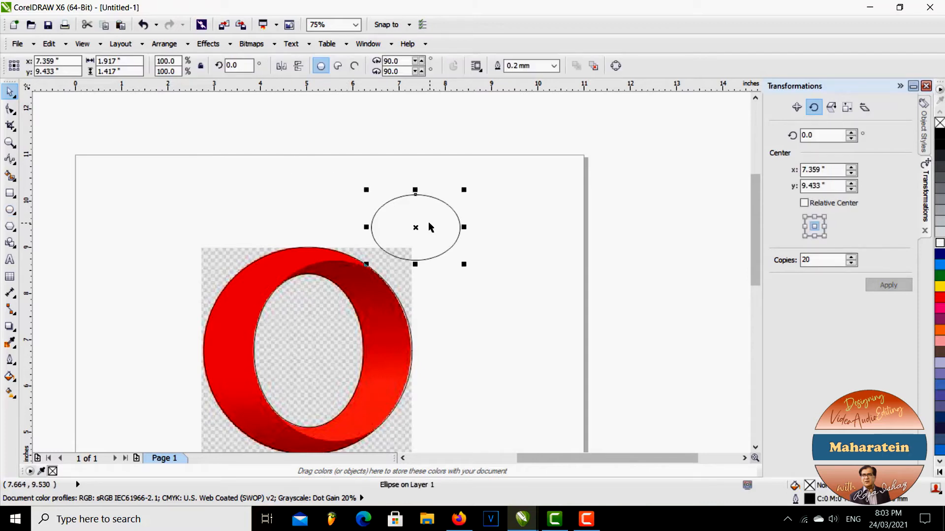
# Resize the third ellipse to about 3.43 by 3.71 inches and place it from the hole's left edge to the ring's right edge
pyautogui.moveTo(416, 264); pyautogui.dragTo(449, 367)
pyautogui.click(462, 312)
pyautogui.click(459, 291)
pyautogui.moveTo(460, 280); pyautogui.dragTo(372, 348)
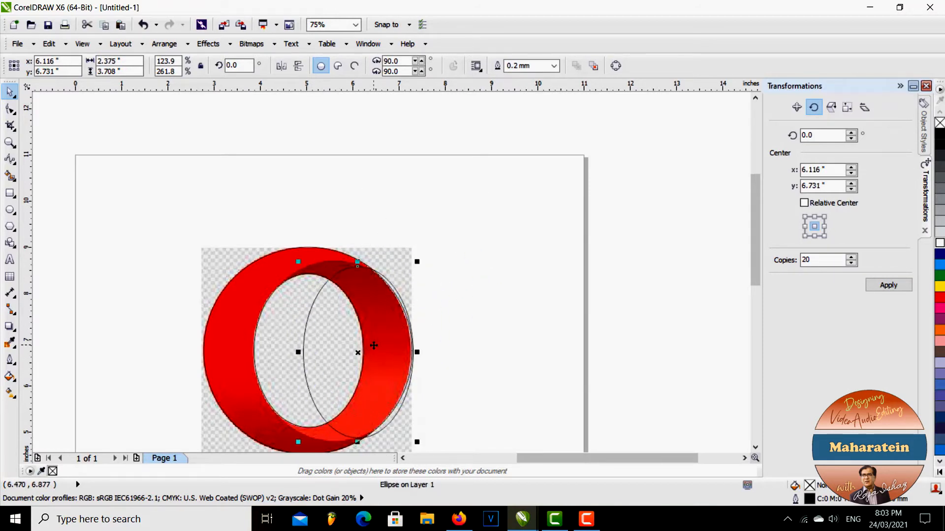
pyautogui.moveTo(300, 353); pyautogui.dragTo(249, 353)
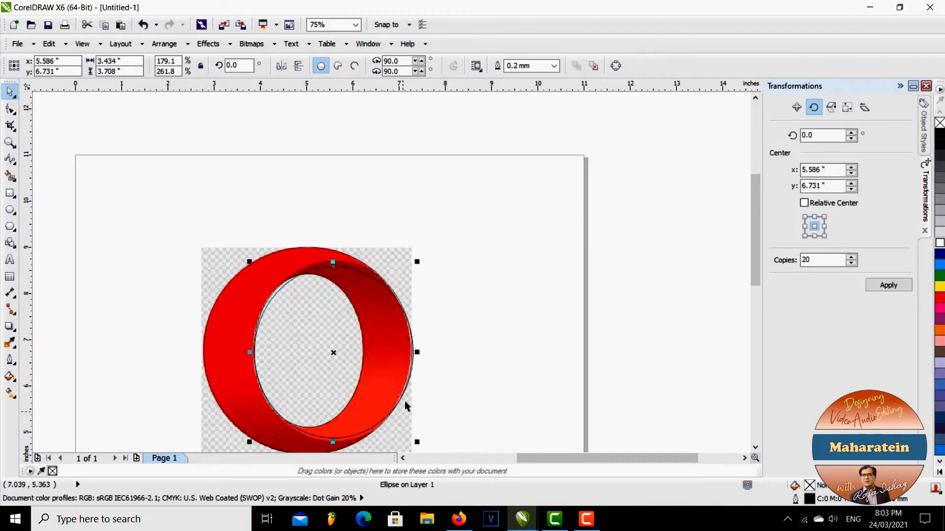
# Fit the third ellipse's right side to the outer ellipse and its top to the dark inner face, about 3.41 by 3.82 inches
pyautogui.scroll(2, 413, 347)
pyautogui.scroll(1, 425, 344)
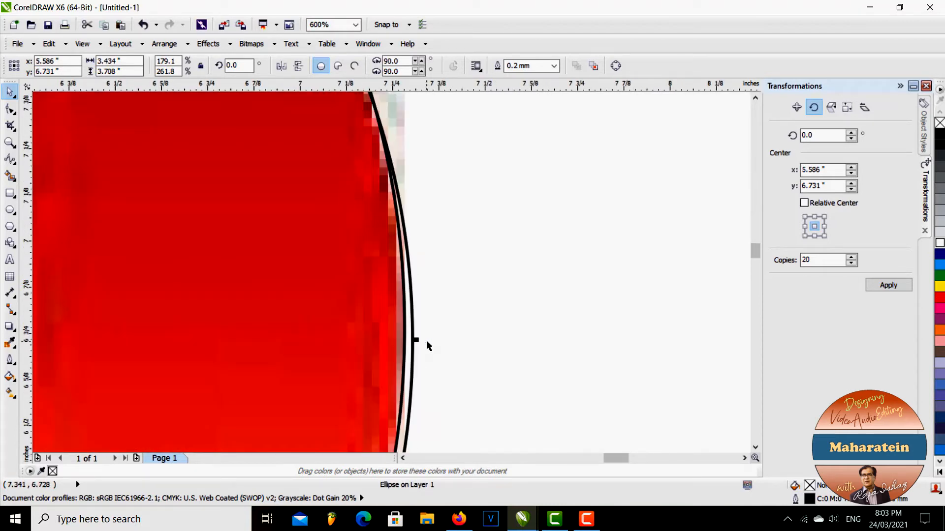
pyautogui.moveTo(418, 341); pyautogui.dragTo(409, 339)
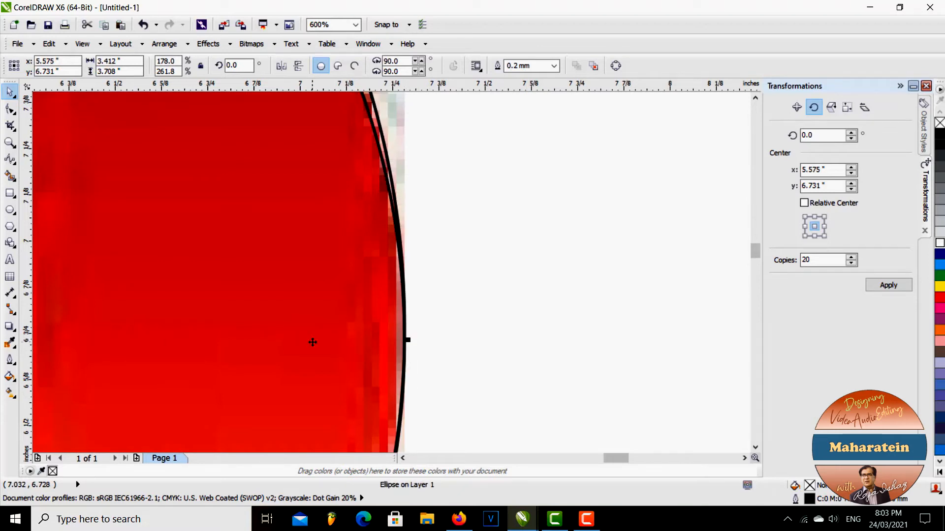
pyautogui.scroll(-2, 310, 342)
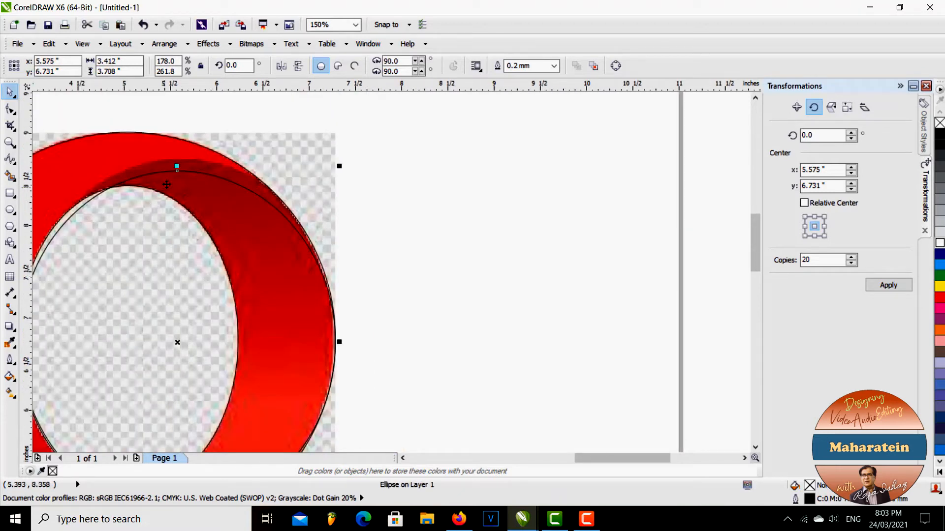
pyautogui.click(403, 458)
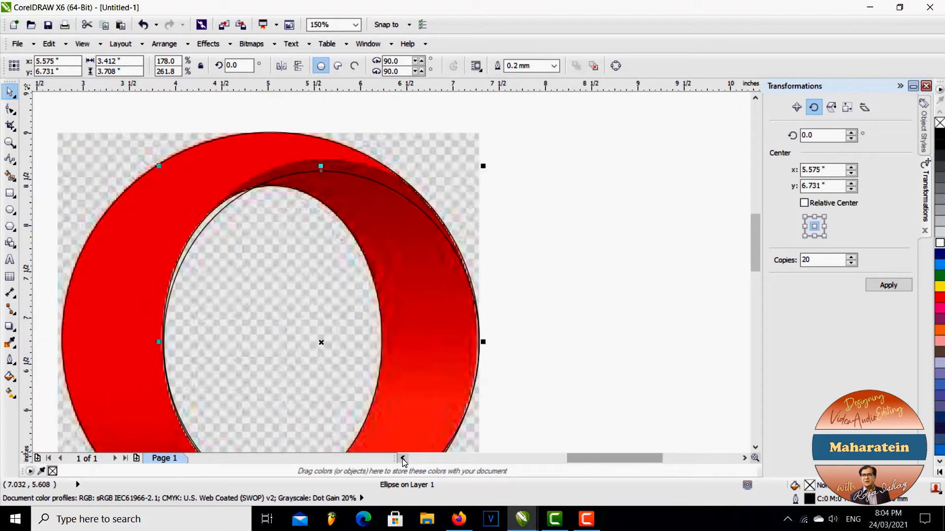
pyautogui.moveTo(321, 166); pyautogui.dragTo(321, 154)
pyautogui.scroll(-1, 240, 359)
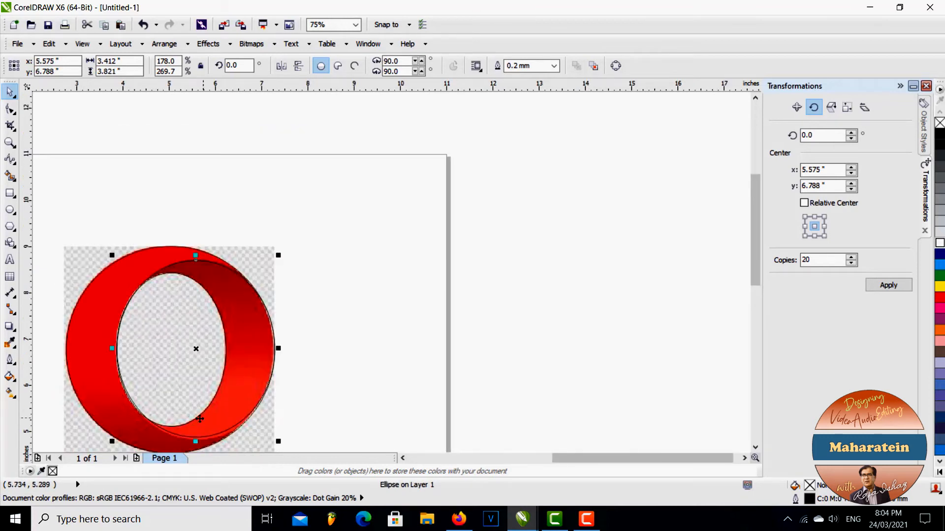
# Extend the third ellipse down to the inner face's lower edge, about 3.90 inches high, and deselect it
pyautogui.scroll(2, 196, 449)
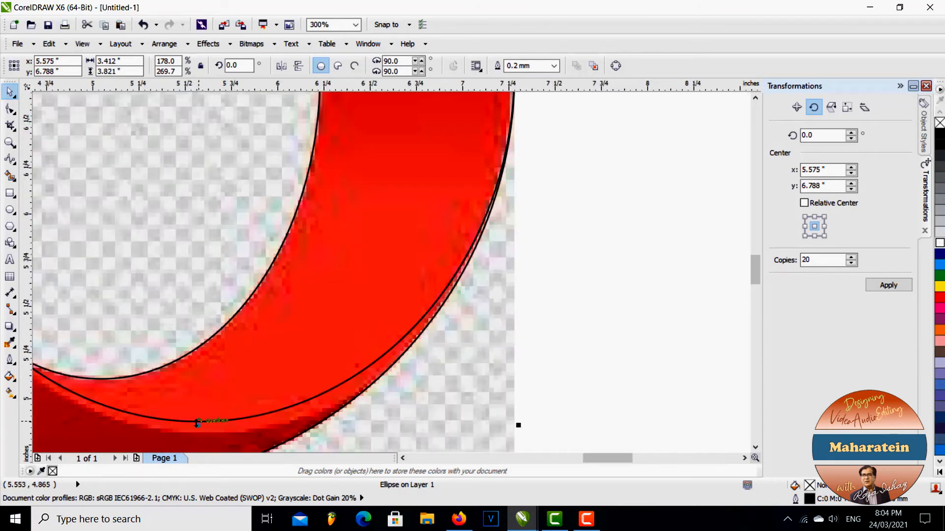
pyautogui.moveTo(198, 424); pyautogui.dragTo(198, 438)
pyautogui.scroll(-2, 217, 389)
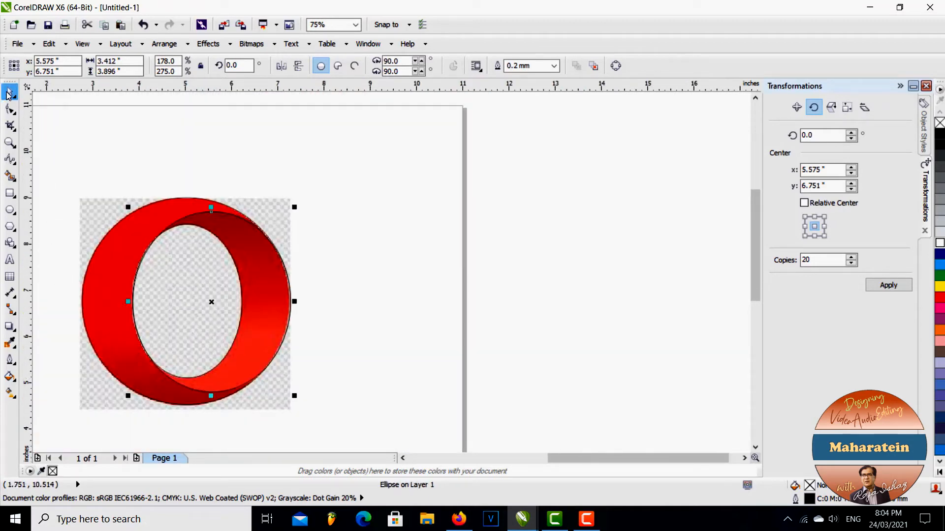
pyautogui.click(693, 256)
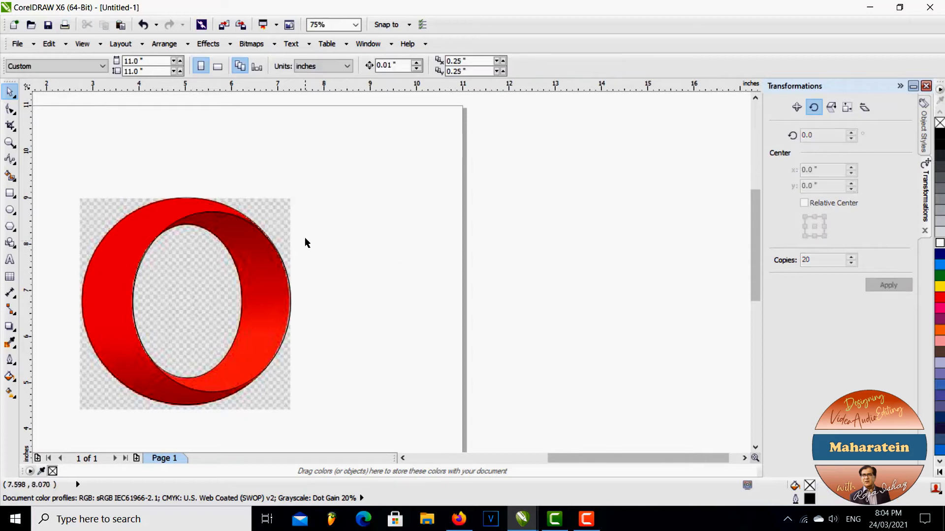
# Move the logo image off the right side of the page, leaving the three traced ellipses in place
pyautogui.moveTo(282, 214)
pyautogui.mouseDown()
pyautogui.moveTo(553, 236)
pyautogui.moveTo(606, 215)
pyautogui.moveTo(656, 213)
pyautogui.moveTo(646, 211)
pyautogui.mouseUp()
pyautogui.click(660, 225)
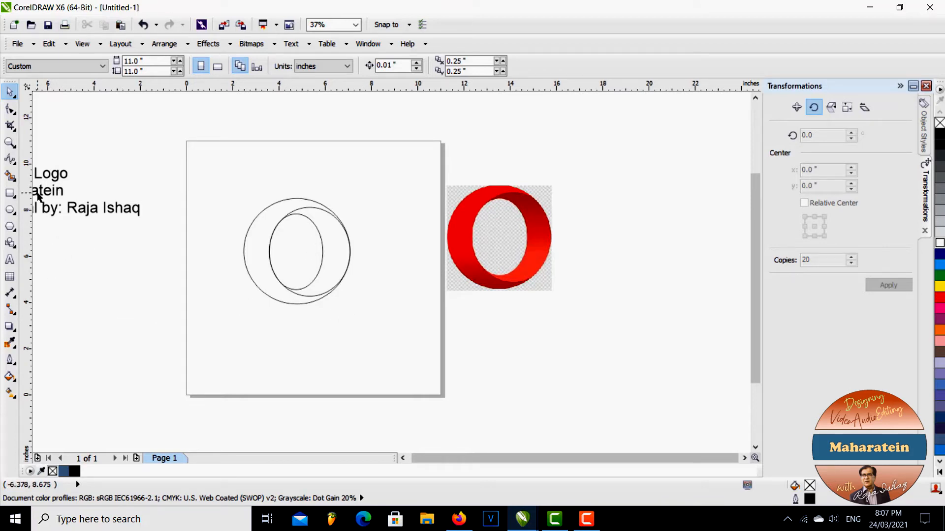
# Smart-fill the inner-face crescent and the outer ring region in blue, leaving the central hole empty
pyautogui.click(10, 176)
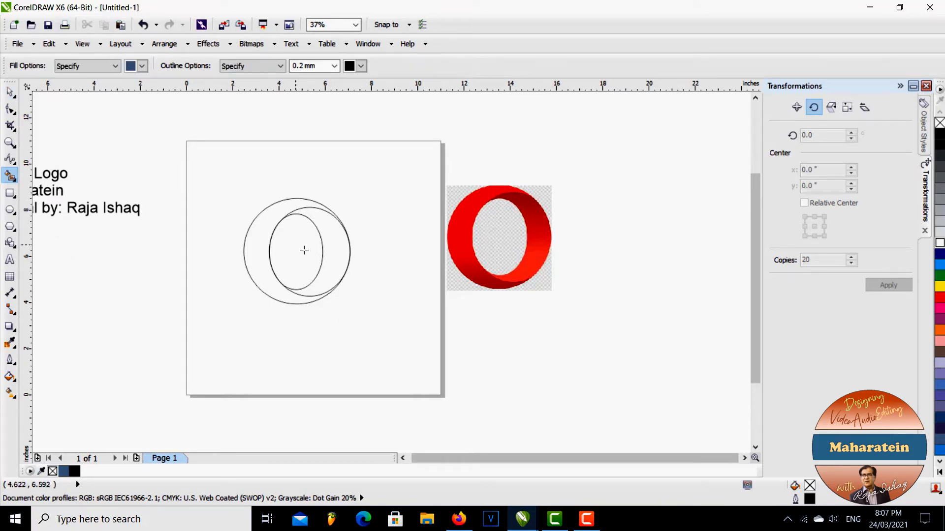
pyautogui.click(336, 253)
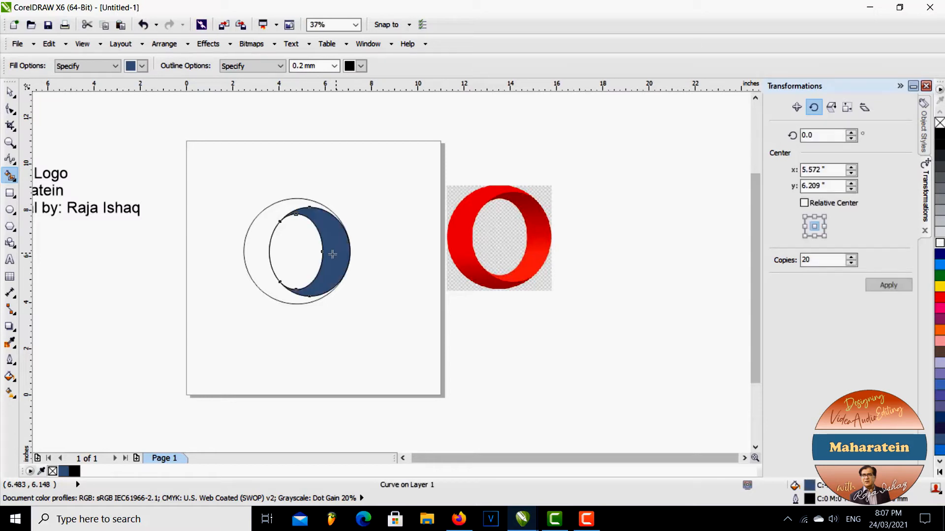
pyautogui.click(262, 231)
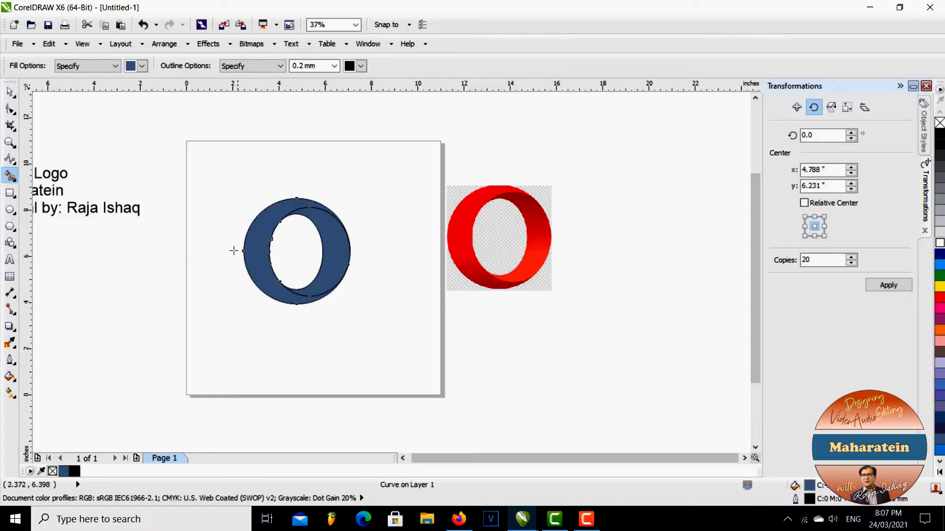
# Move the reference logo image farther to the right, level with the blue shapes, and deselect it
pyautogui.click(10, 92)
pyautogui.moveTo(461, 243); pyautogui.dragTo(567, 258)
pyautogui.click(534, 294)
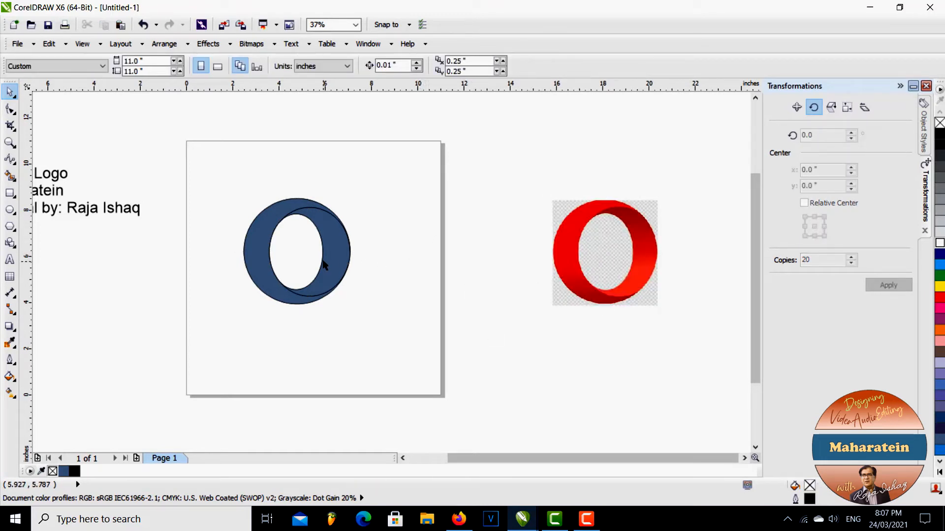
# Apply linear blue-to-white fountain fills: upward on the outer ring at about 93°, downward on the inner face at about 260°
pyautogui.click(10, 393)
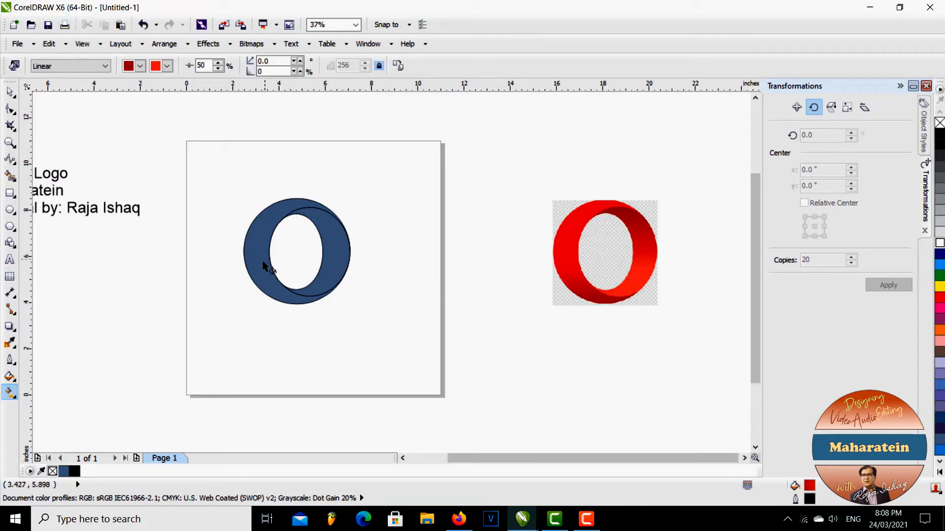
pyautogui.click(272, 288)
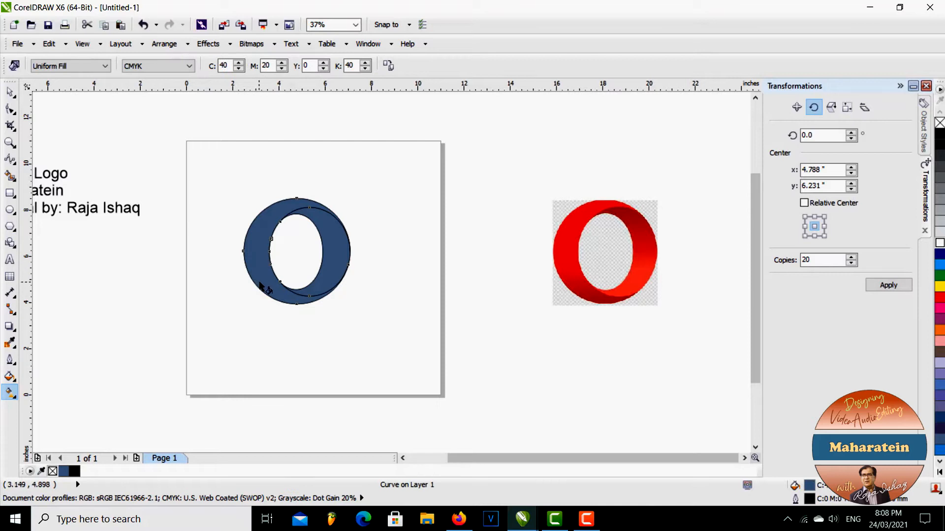
pyautogui.moveTo(262, 258); pyautogui.dragTo(260, 214)
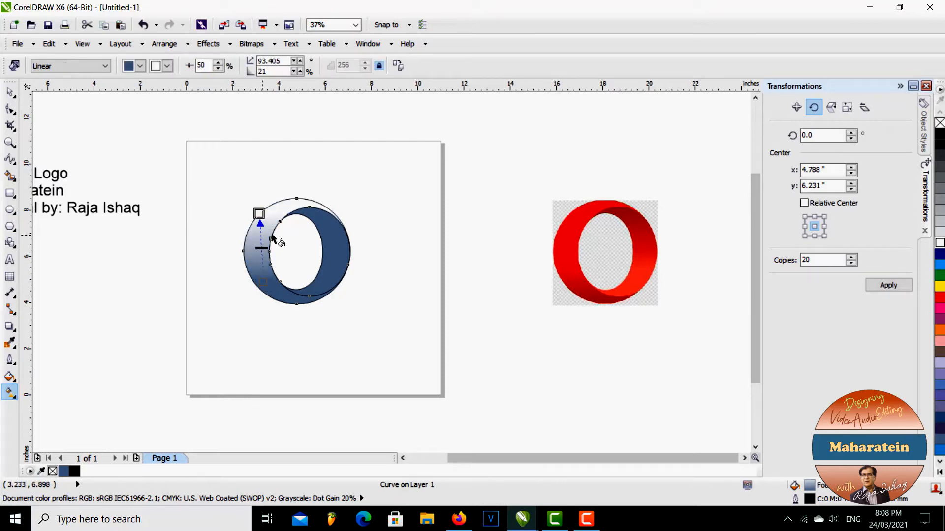
pyautogui.click(334, 231)
pyautogui.moveTo(334, 229); pyautogui.dragTo(324, 293)
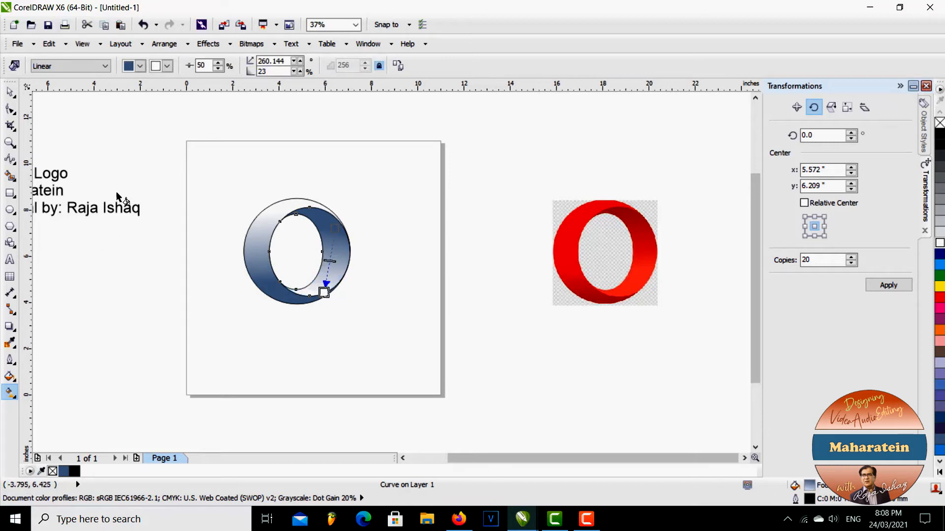
# Recolor the outer ring's fountain fill from bright red to darker red, sampling both colors from the reference logo's left side
pyautogui.press('space')
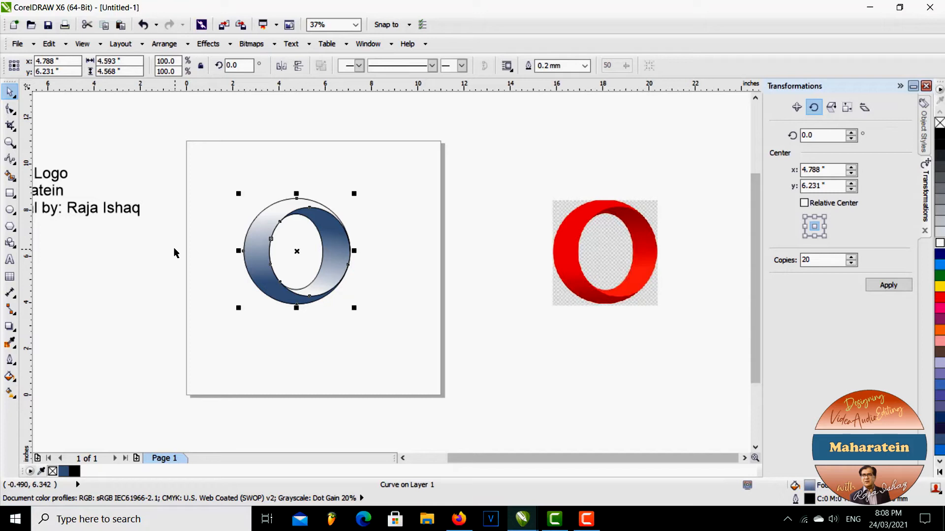
pyautogui.press('F11')
pyautogui.moveTo(410, 139); pyautogui.dragTo(333, 136)
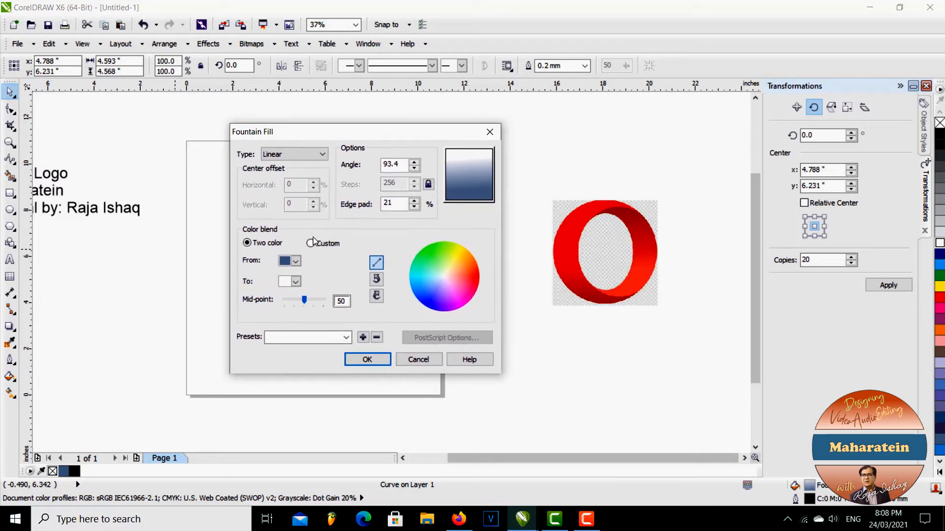
pyautogui.click(296, 262)
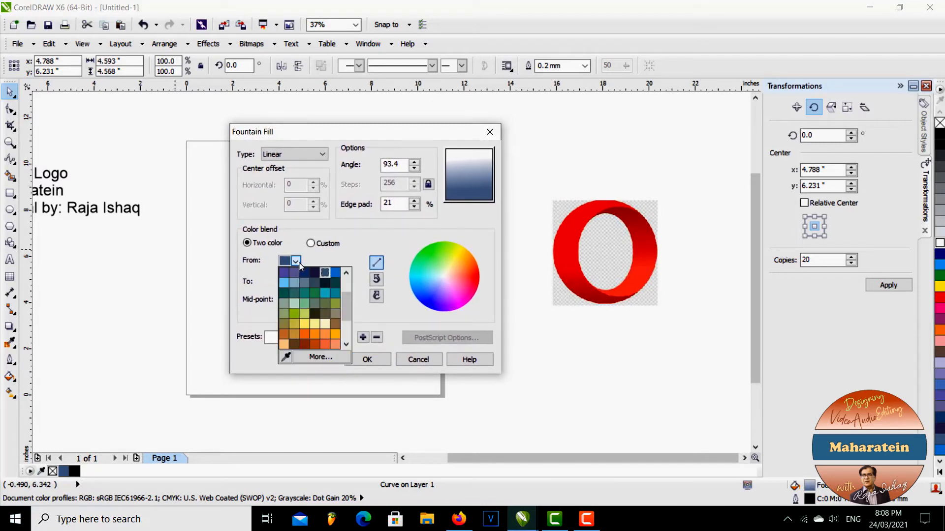
pyautogui.click(285, 357)
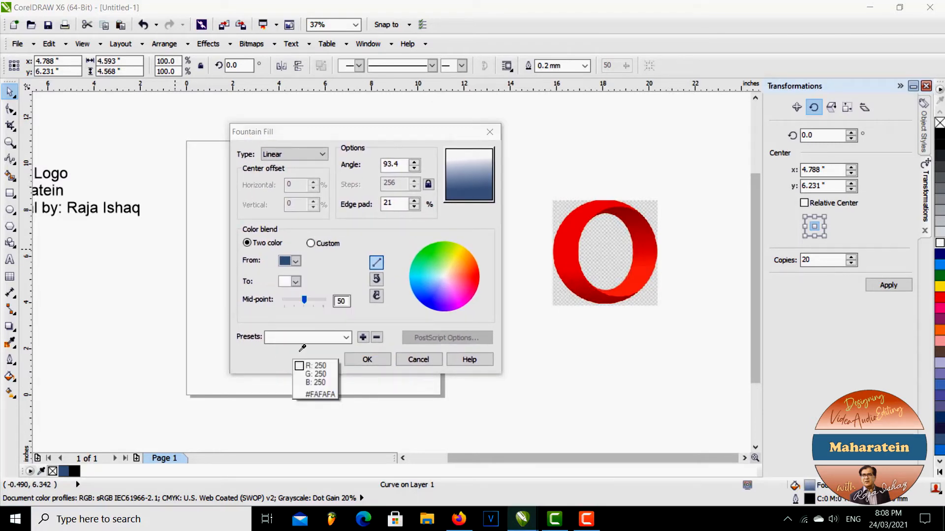
pyautogui.click(568, 228)
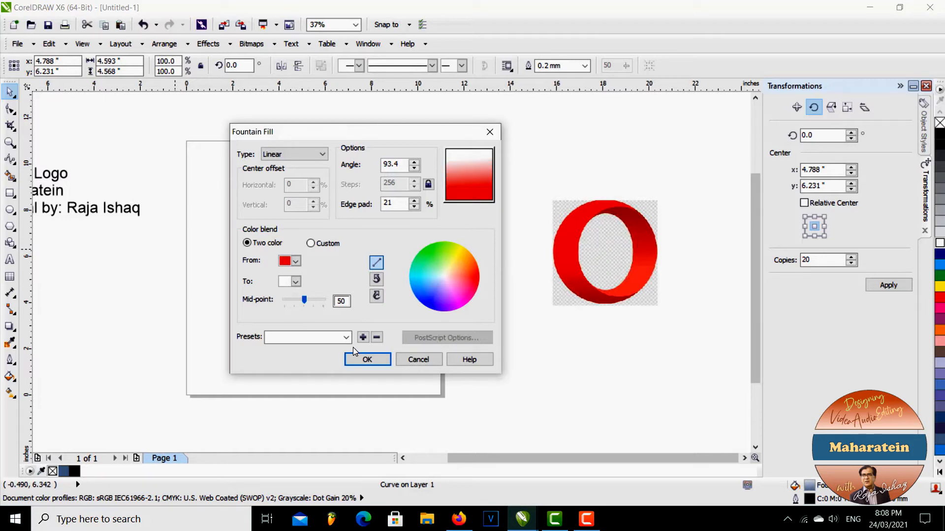
pyautogui.click(296, 281)
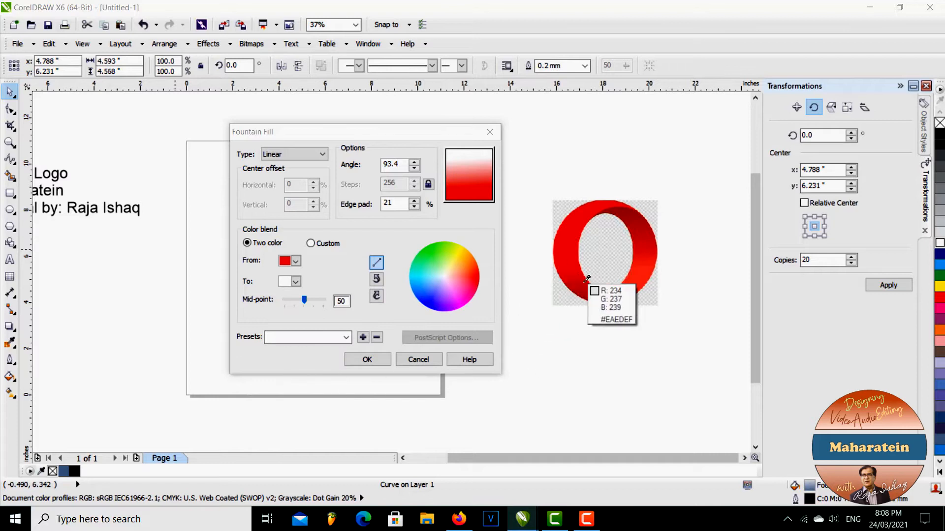
pyautogui.click(584, 268)
pyautogui.click(369, 360)
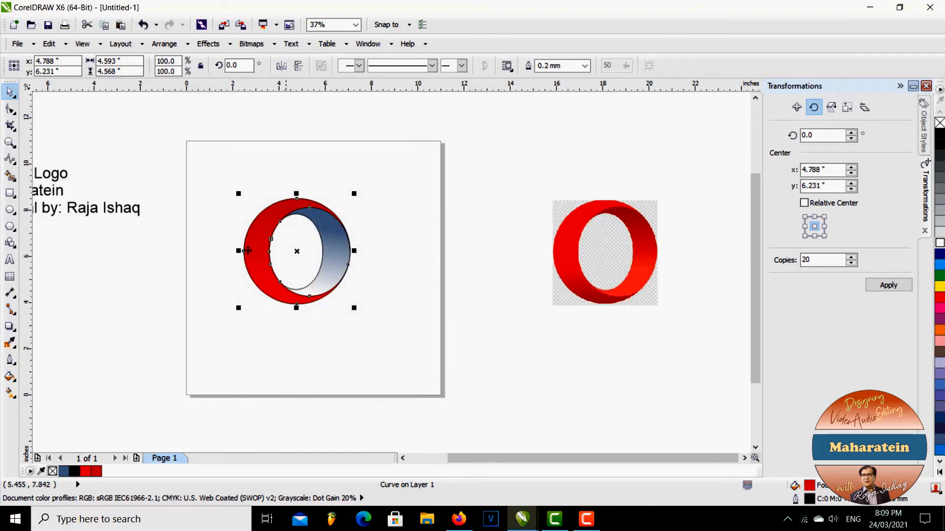
# Reverse the outer ring's gradient so it runs downward along its left side at about 270°, bright red to dark red
pyautogui.click(10, 393)
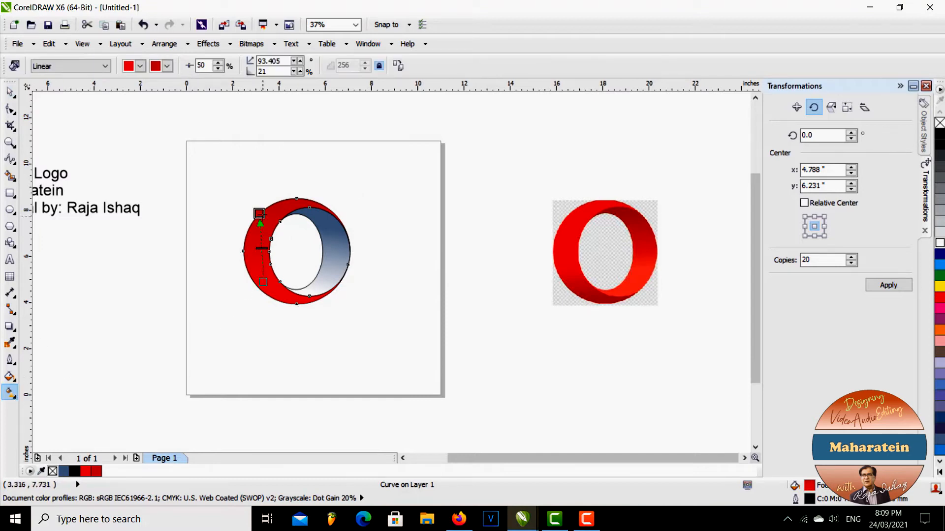
pyautogui.moveTo(259, 213); pyautogui.dragTo(251, 325)
pyautogui.moveTo(263, 282); pyautogui.dragTo(278, 184)
pyautogui.moveTo(250, 328); pyautogui.dragTo(258, 288)
pyautogui.moveTo(276, 184); pyautogui.dragTo(259, 229)
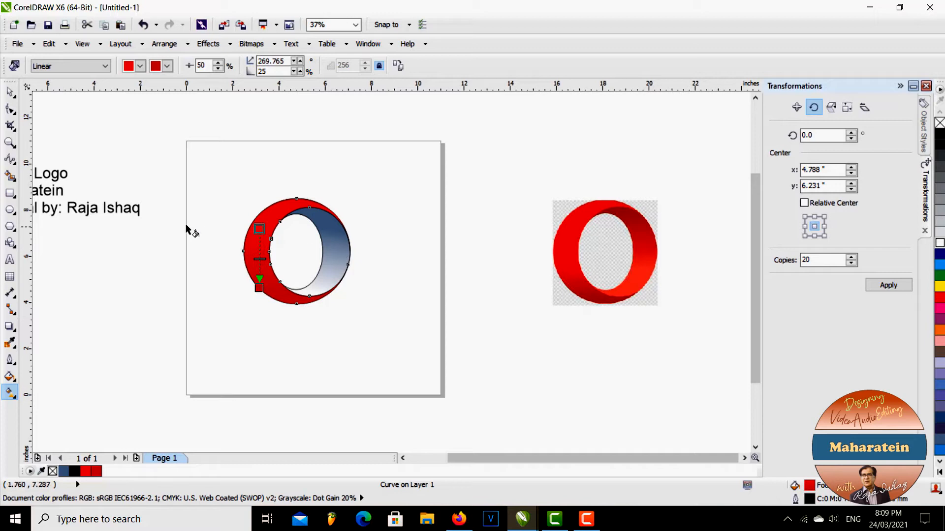
# Stretch the outer ring's gradient so its dark end lies below the ring, at an angle of about 263°
pyautogui.click(10, 92)
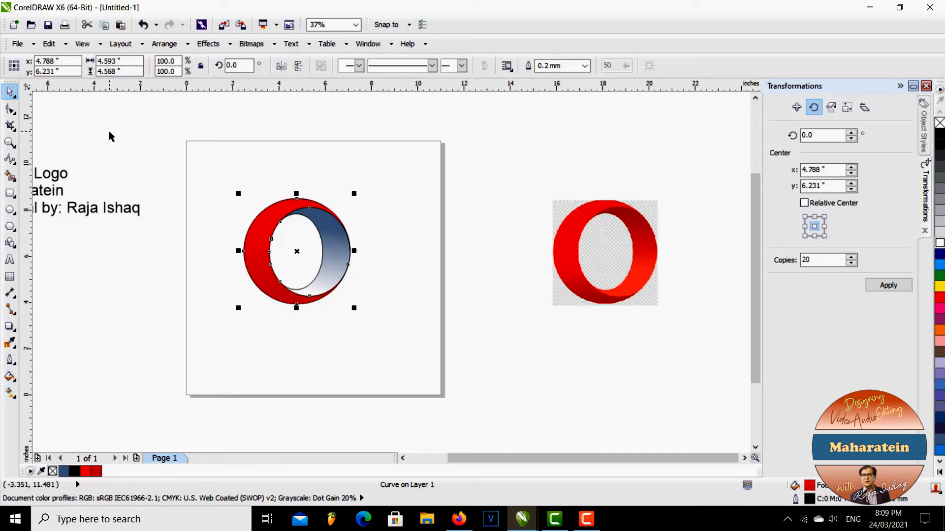
pyautogui.click(215, 176)
pyautogui.click(268, 285)
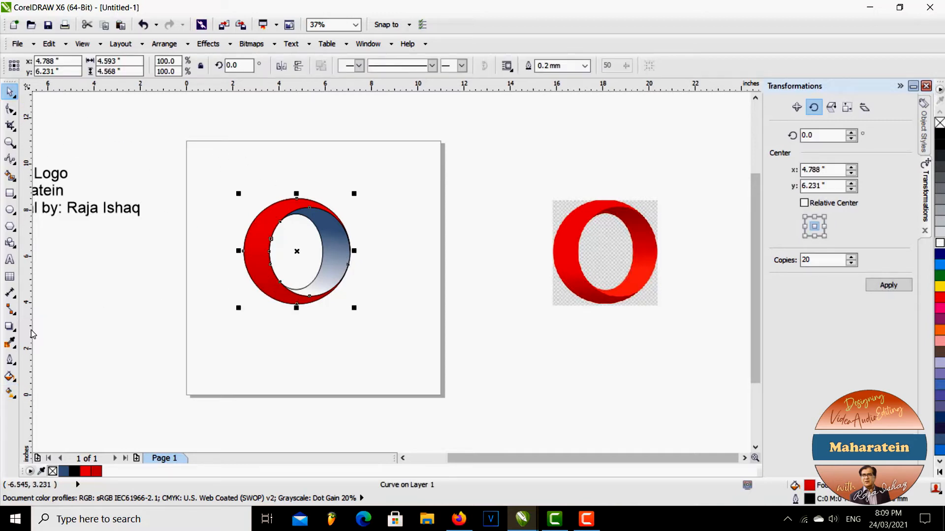
pyautogui.click(10, 392)
pyautogui.moveTo(258, 288); pyautogui.dragTo(255, 321)
pyautogui.moveTo(259, 229); pyautogui.dragTo(265, 231)
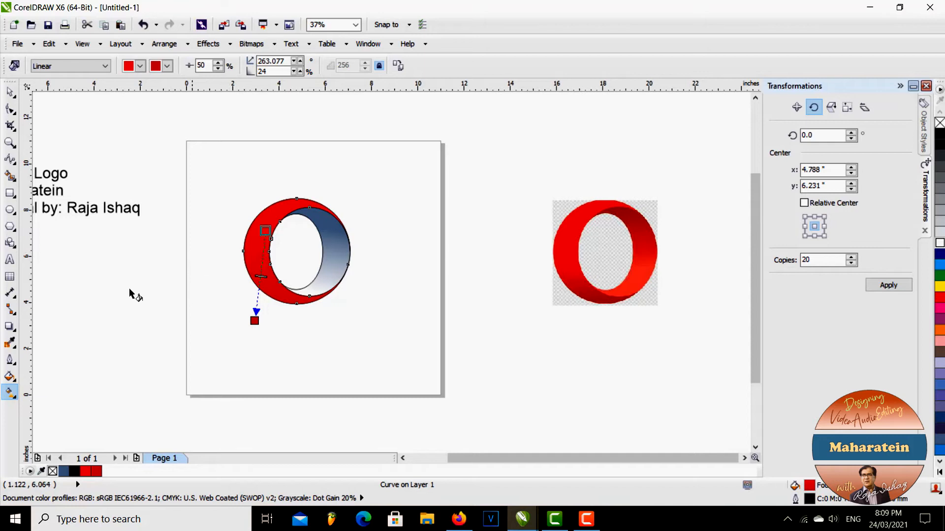
# Resample the outer ring's starting gradient color as a bright red from the reference logo
pyautogui.click(10, 383)
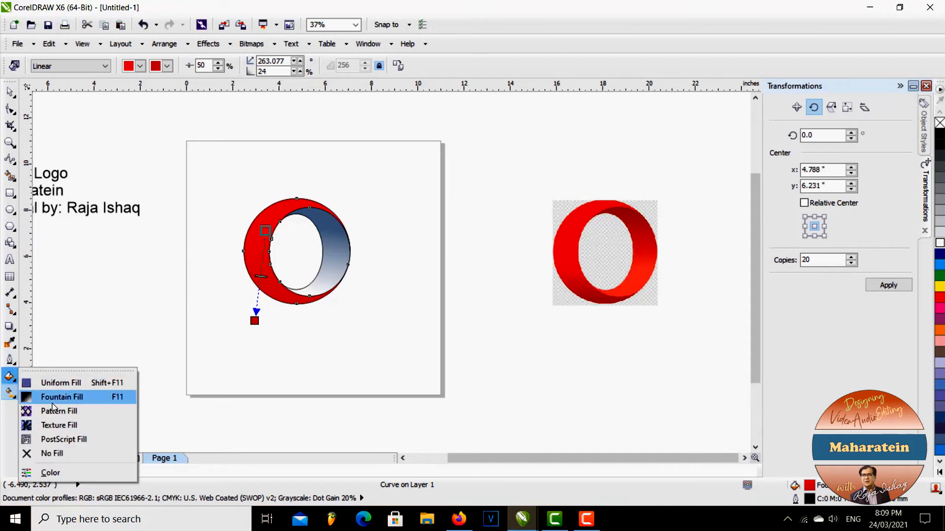
pyautogui.click(56, 394)
pyautogui.click(404, 266)
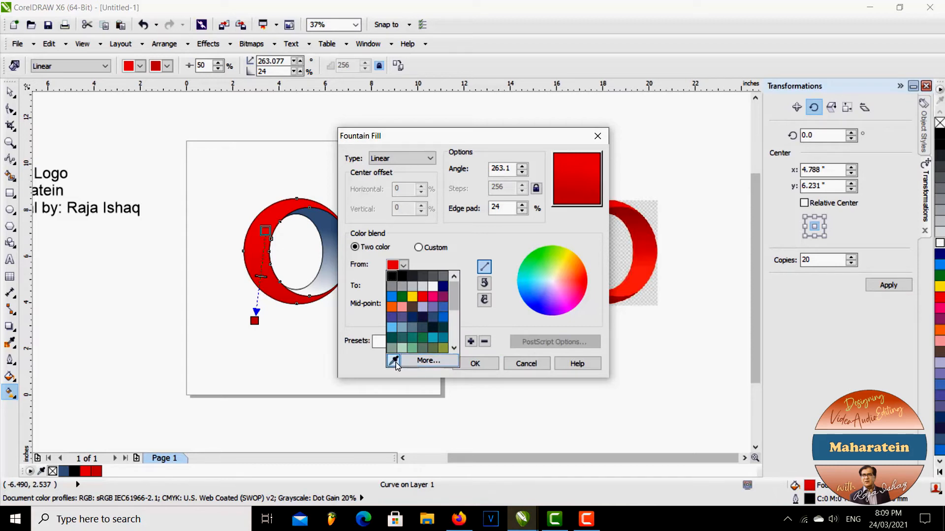
pyautogui.click(395, 362)
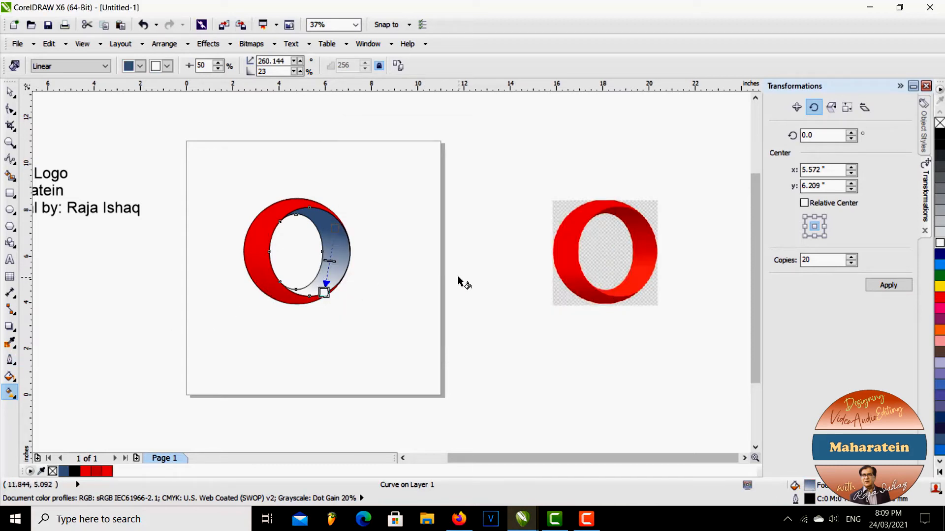
# Set the inner face's starting gradient color to a dark red sampled from the reference logo
pyautogui.click(9, 378)
pyautogui.click(43, 395)
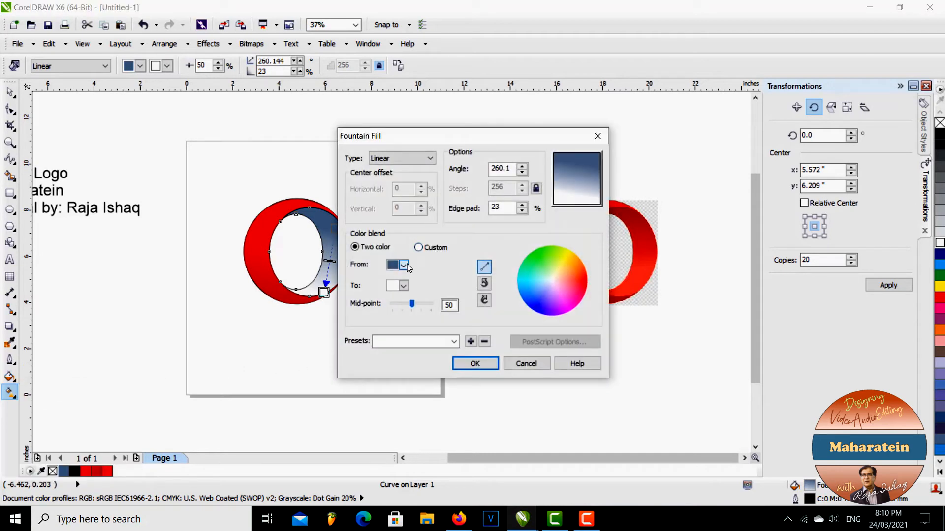
pyautogui.click(404, 266)
pyautogui.click(413, 348)
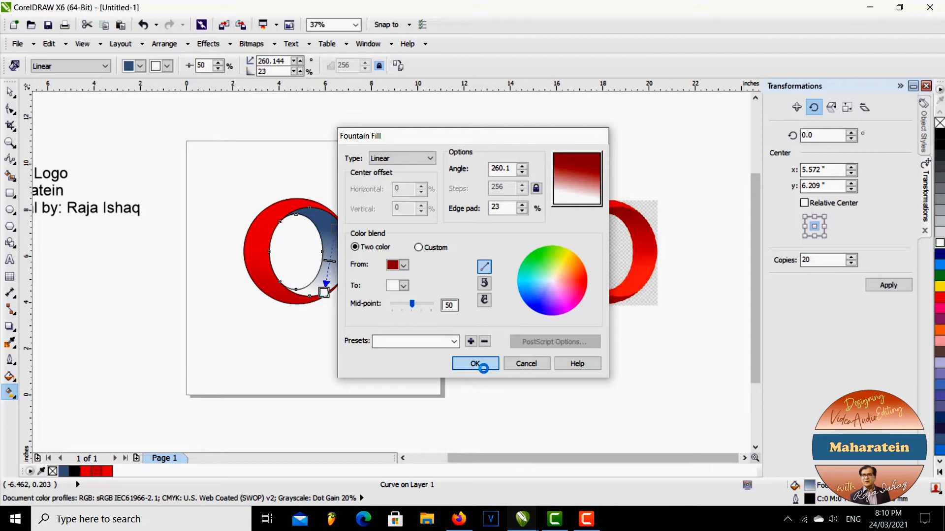
pyautogui.click(475, 363)
# Remove the shapes' outlines and set the inner face's ending gradient color to bright red sampled from the reference's lower inner face
pyautogui.click(10, 92)
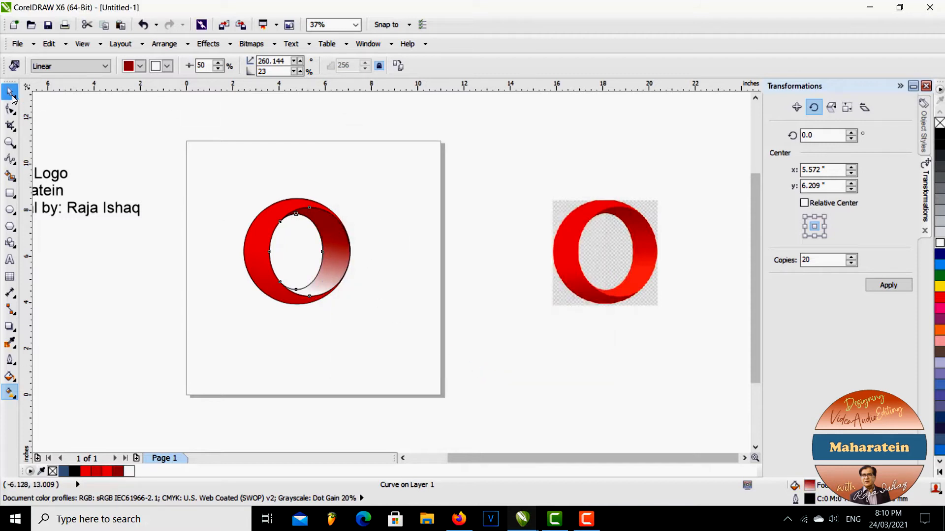
pyautogui.click(134, 137)
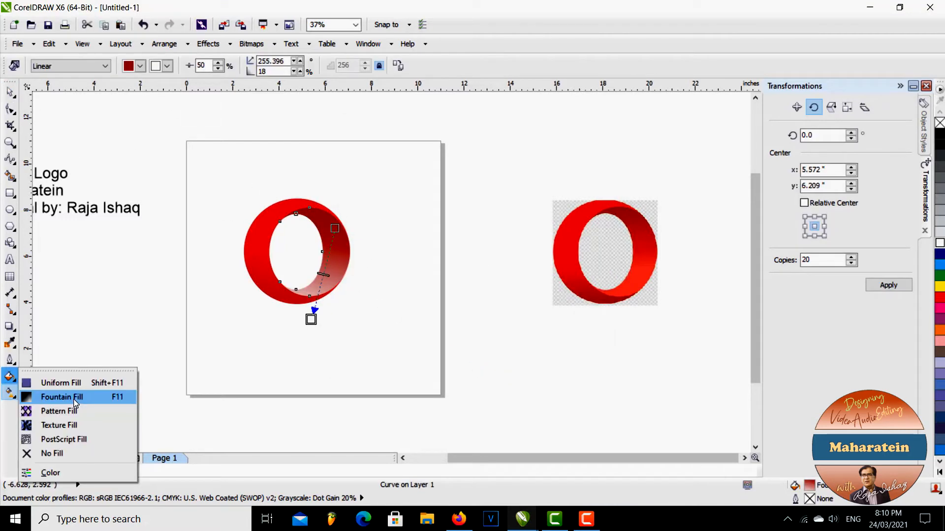
pyautogui.click(75, 400)
pyautogui.click(391, 286)
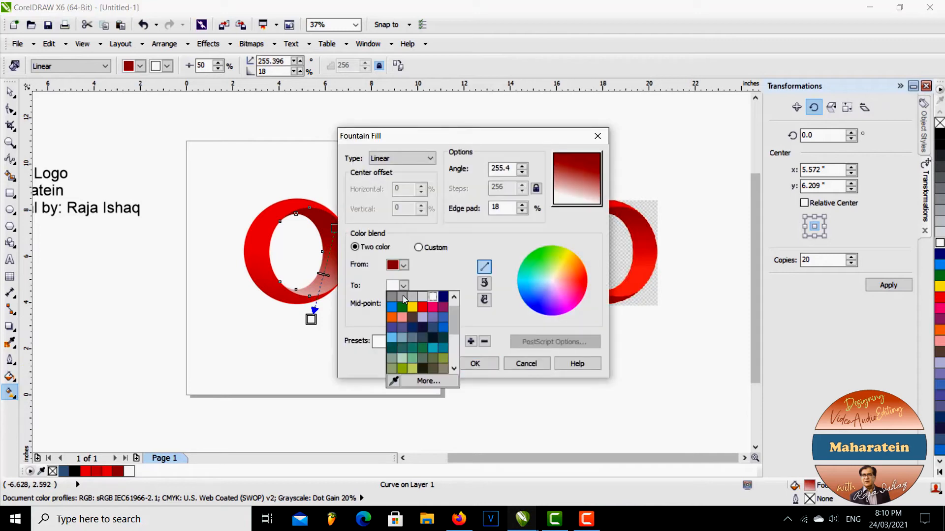
pyautogui.click(397, 380)
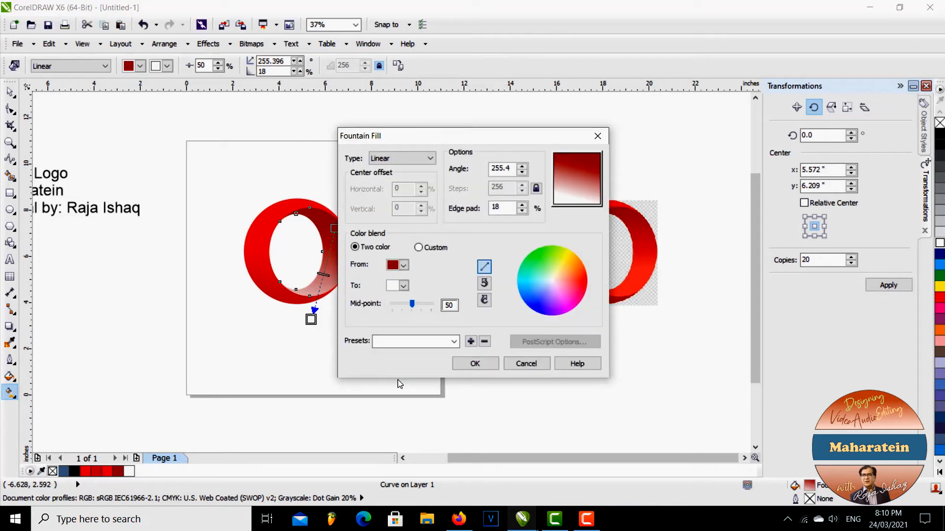
pyautogui.click(615, 294)
pyautogui.click(475, 363)
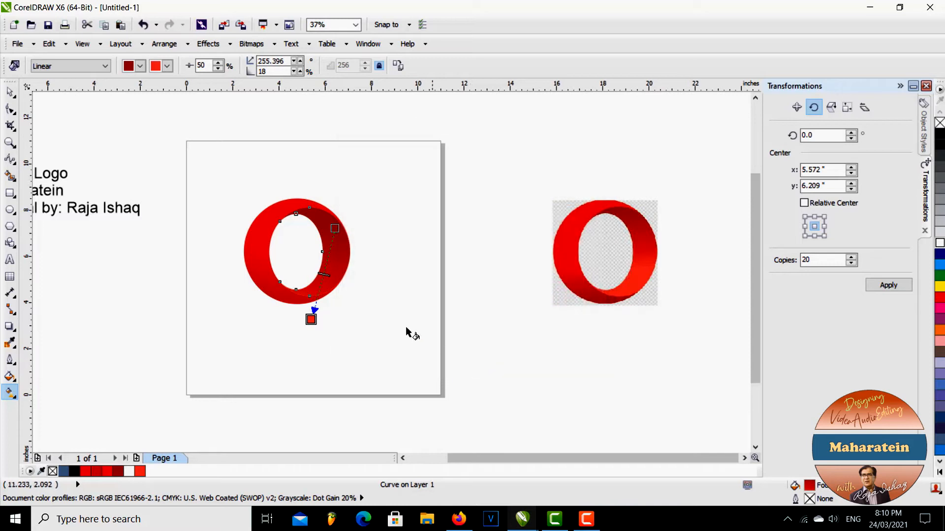
# Shorten the inner face's gradient to end within the face, and shift the outer ring's gradient to its lower left at about 282°
pyautogui.moveTo(311, 319); pyautogui.dragTo(326, 274)
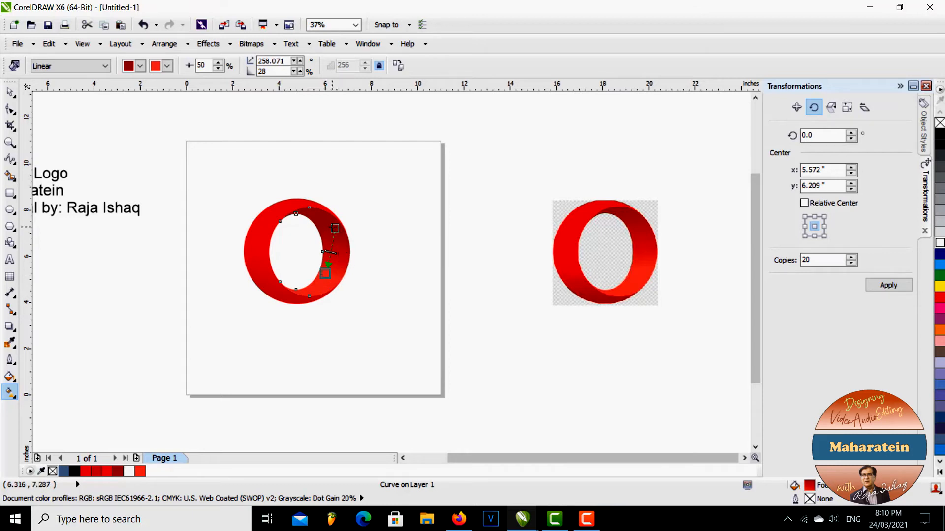
pyautogui.moveTo(325, 276); pyautogui.dragTo(328, 272)
pyautogui.click(265, 229)
pyautogui.moveTo(268, 251)
pyautogui.mouseDown()
pyautogui.moveTo(268, 226)
pyautogui.moveTo(258, 254)
pyautogui.mouseUp()
pyautogui.moveTo(260, 288); pyautogui.dragTo(267, 295)
# Set the outer ring's ending gradient color to a dark red sampled from the reference logo's lower edge
pyautogui.click(10, 378)
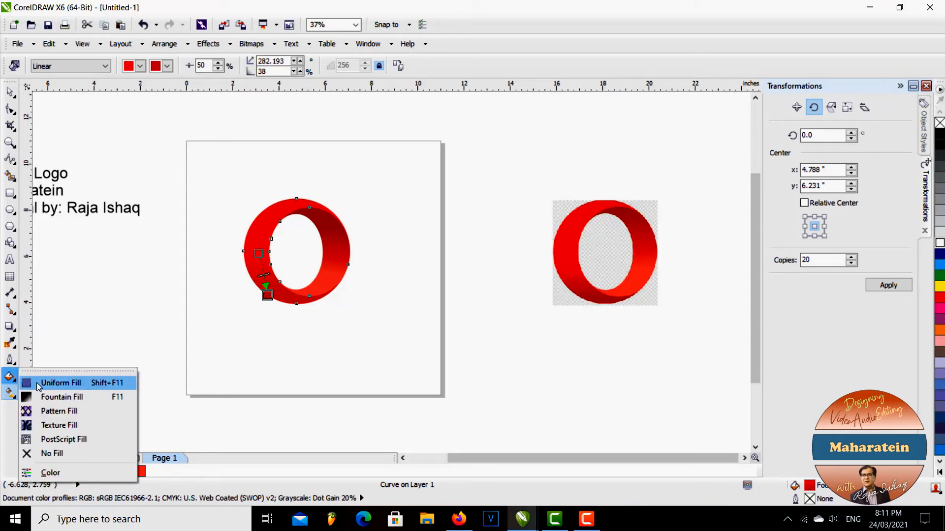
pyautogui.click(49, 394)
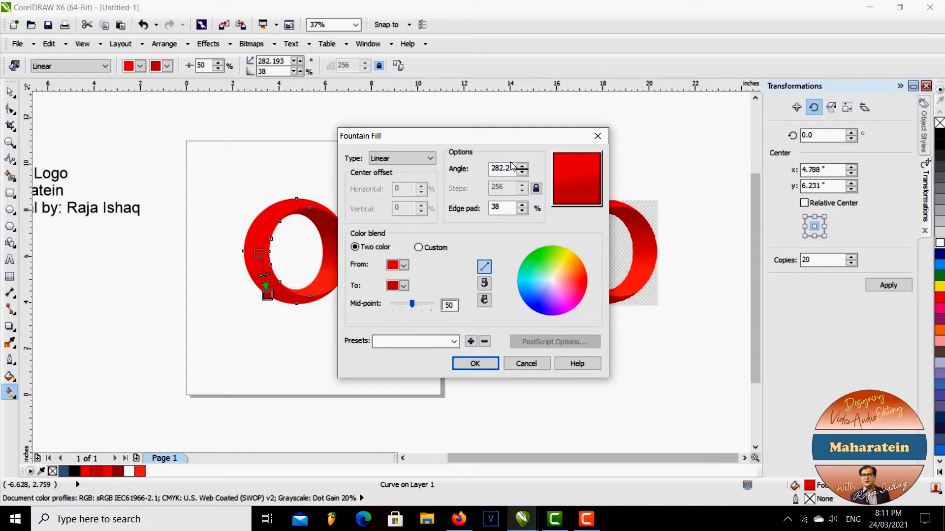
pyautogui.moveTo(502, 140); pyautogui.dragTo(264, 142)
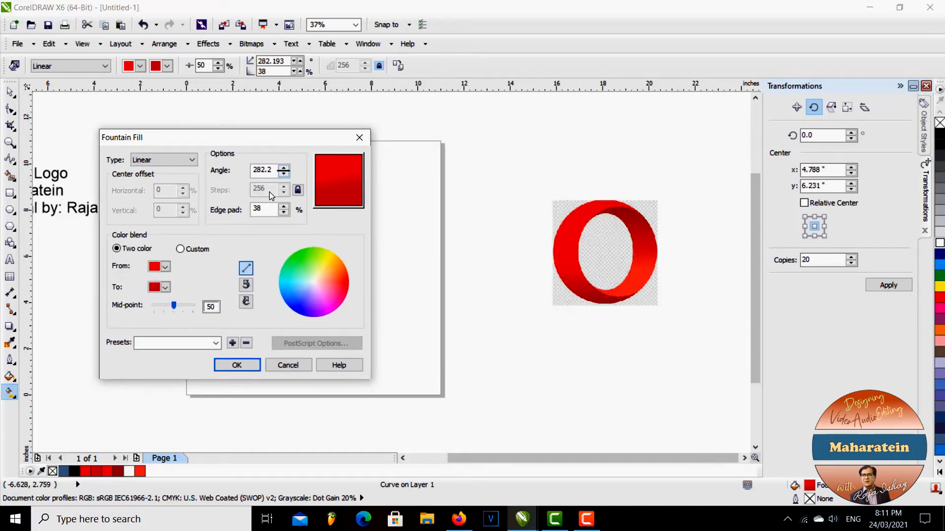
pyautogui.click(165, 287)
pyautogui.click(154, 383)
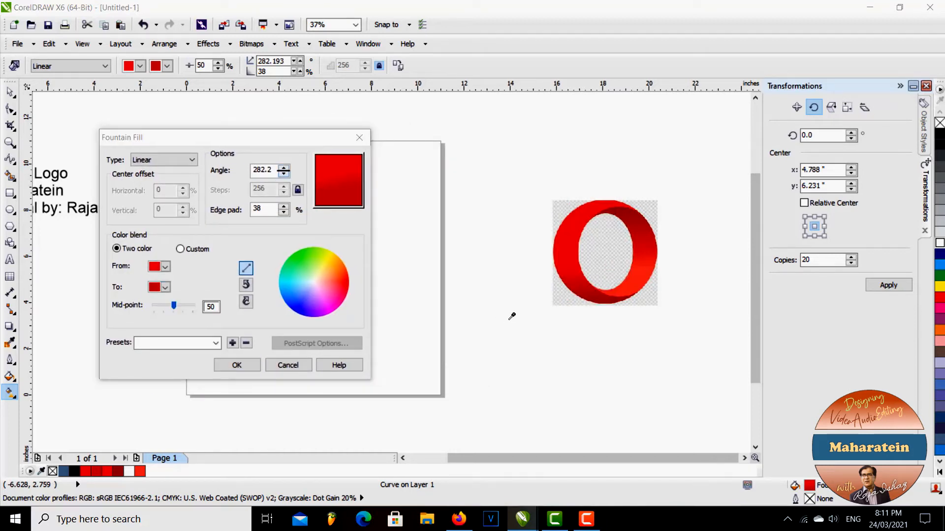
pyautogui.click(609, 296)
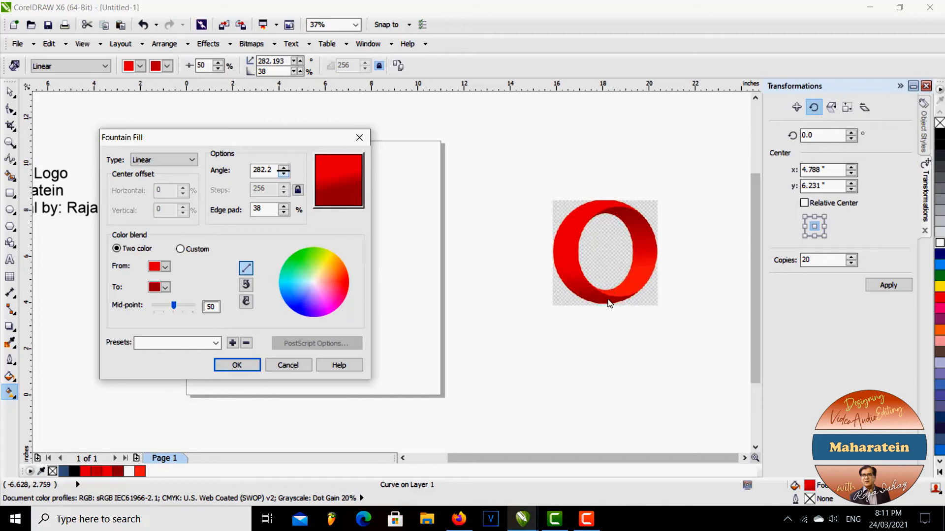
pyautogui.click(230, 366)
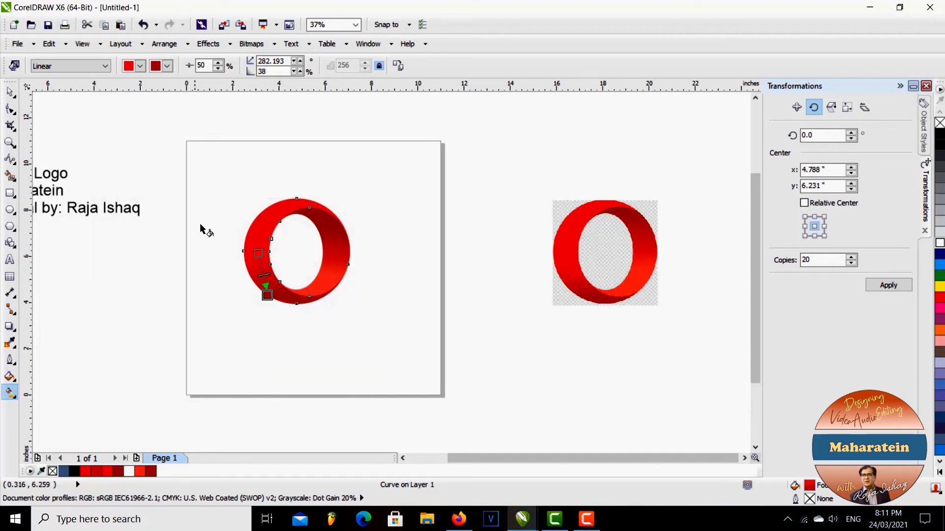
# Enlarge the whole traced logo to about 7.39 by 7.35 inches, and delete the red reference bitmap
pyautogui.click(10, 91)
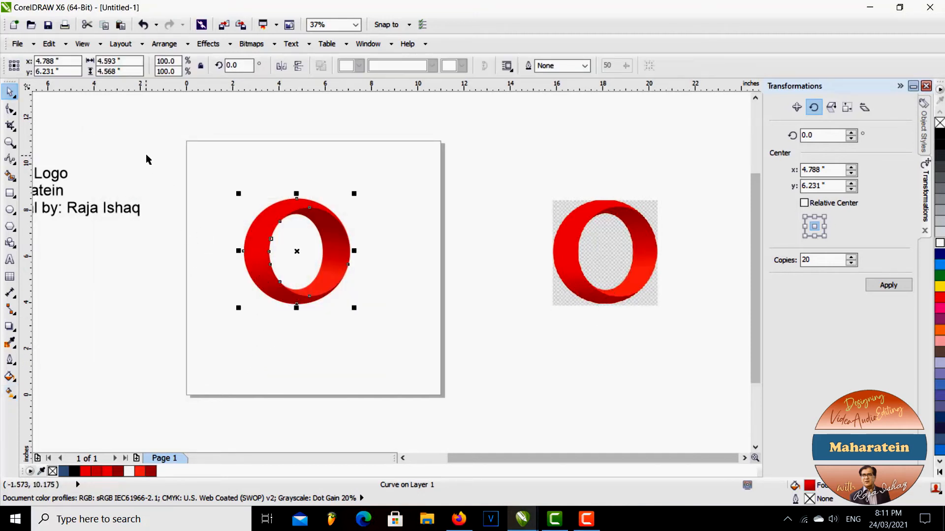
pyautogui.click(197, 233)
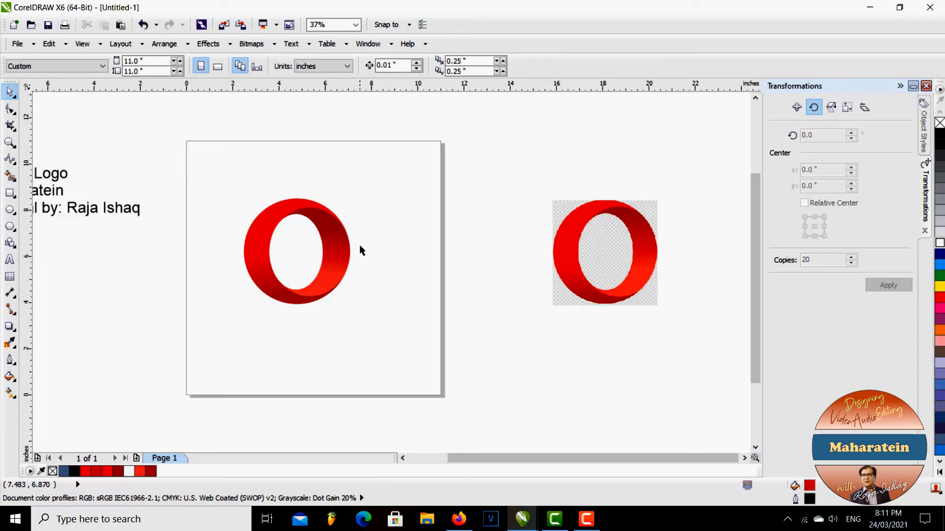
pyautogui.moveTo(182, 143); pyautogui.dragTo(393, 346)
pyautogui.moveTo(235, 196); pyautogui.dragTo(212, 166)
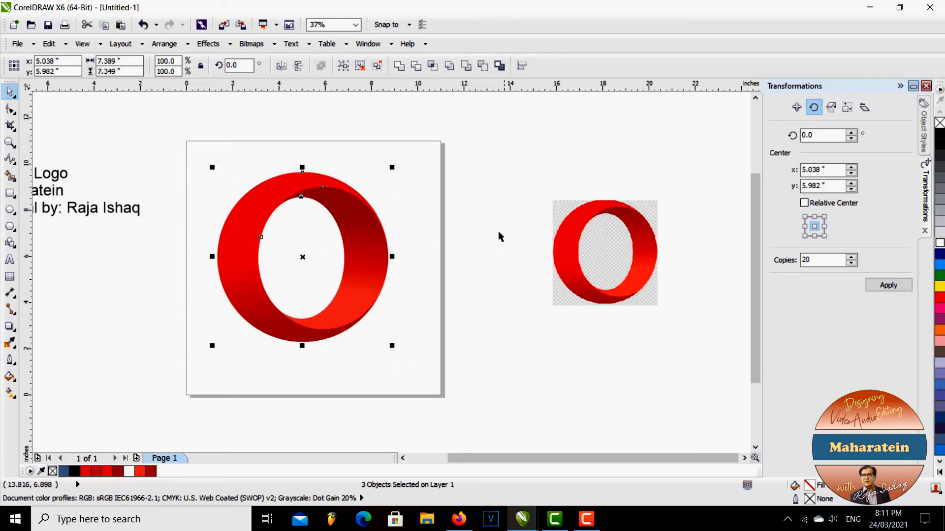
pyautogui.click(541, 231)
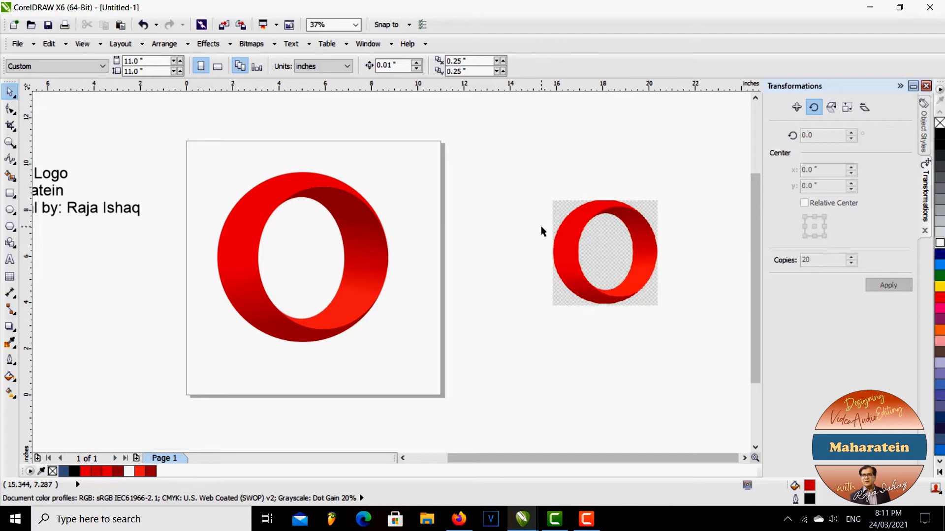
pyautogui.click(559, 257)
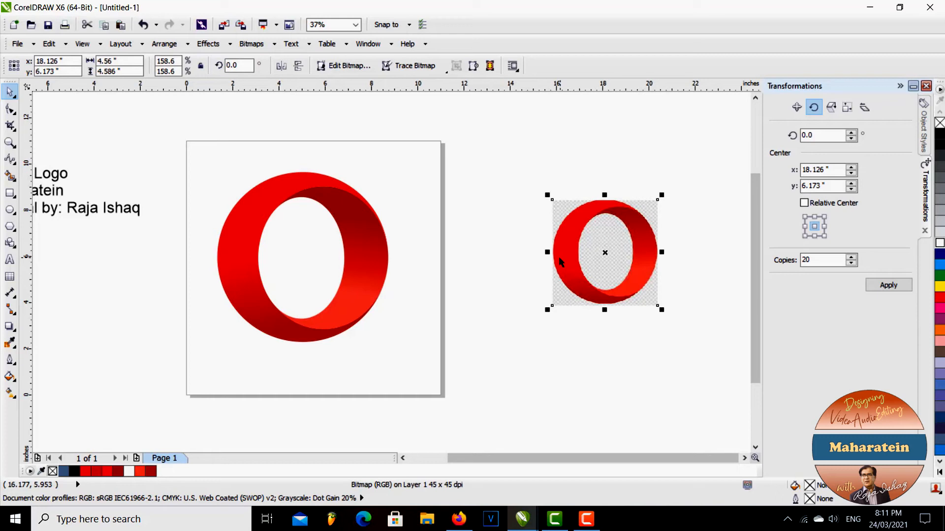
pyautogui.press('Delete')
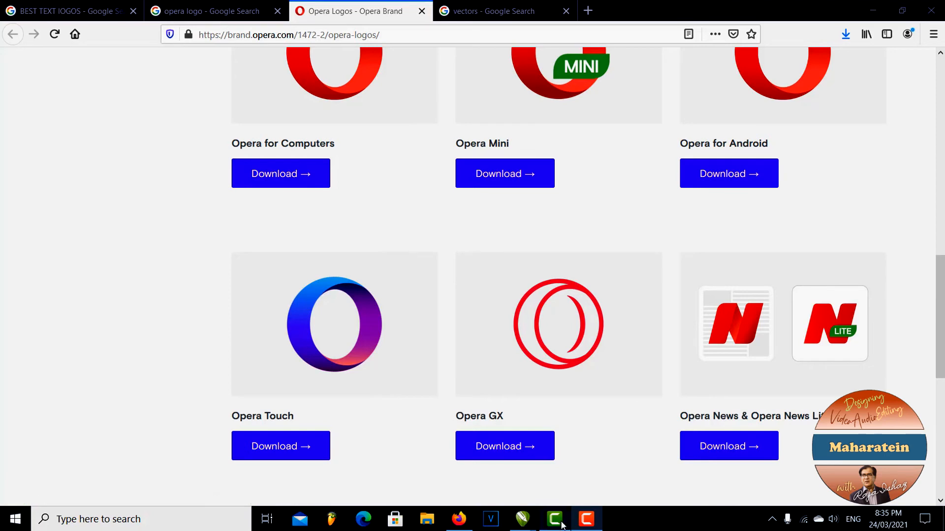
# Switch from the browser to CorelDRAW and move the blue-purple Opera Touch reference image off the page on Page 2
pyautogui.click(536, 522)
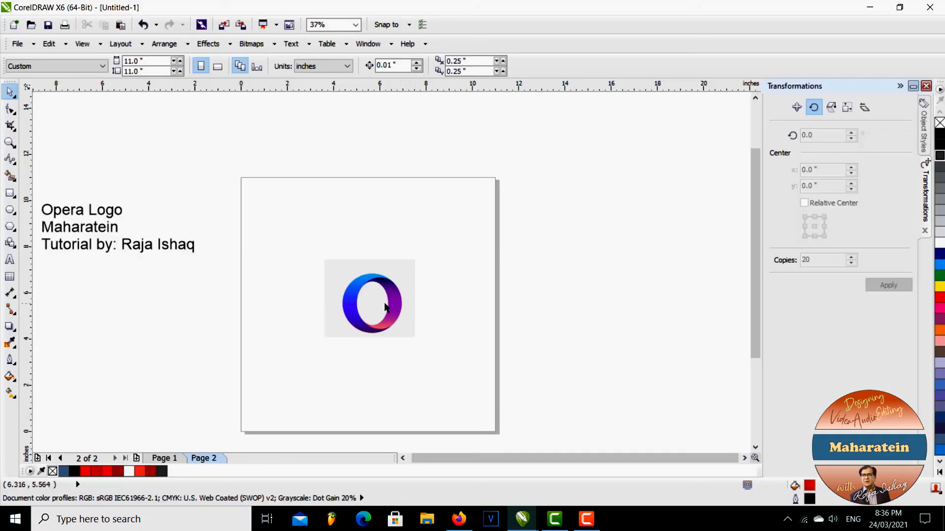
pyautogui.moveTo(366, 312); pyautogui.dragTo(588, 310)
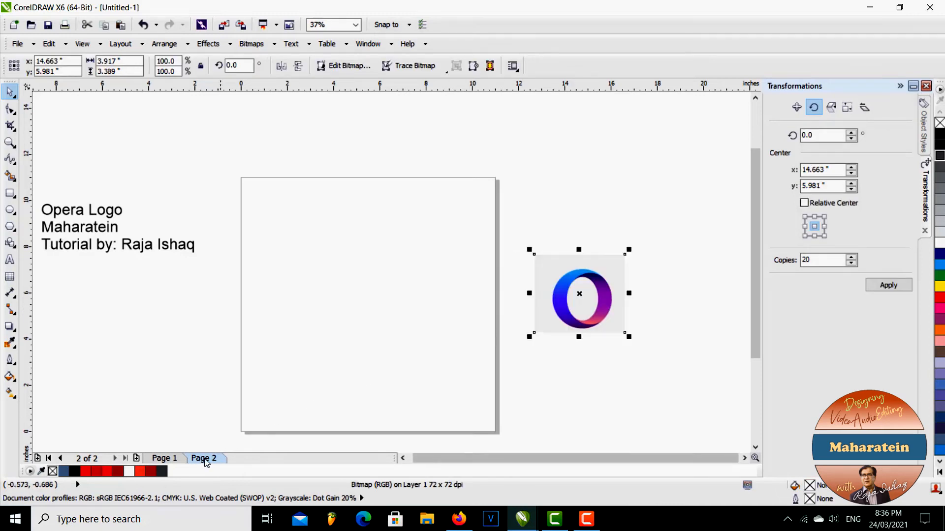
# Group the three red logo shapes on Page 1 and paste a copy of the group onto Page 2
pyautogui.click(167, 457)
pyautogui.click(298, 274)
pyautogui.moveTo(251, 157); pyautogui.dragTo(469, 406)
pyautogui.hotkey('ctrl', 'g')
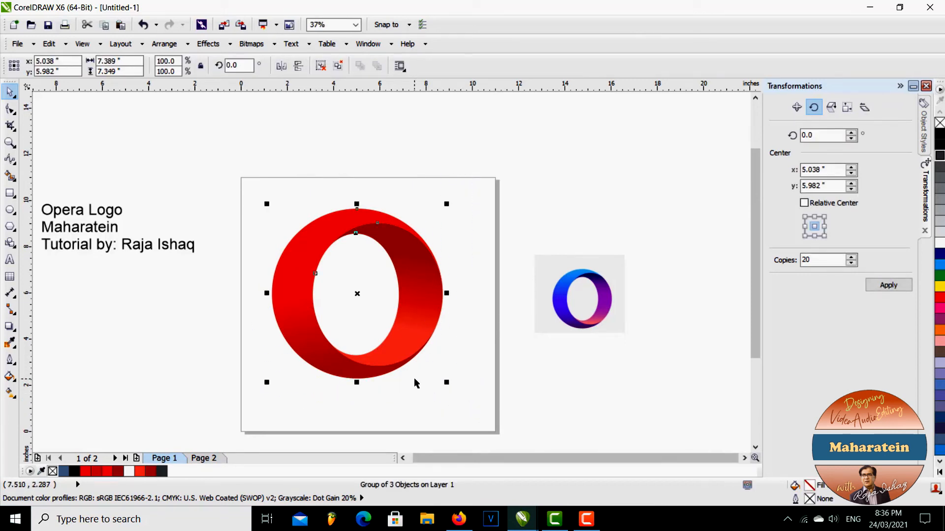
pyautogui.click(208, 457)
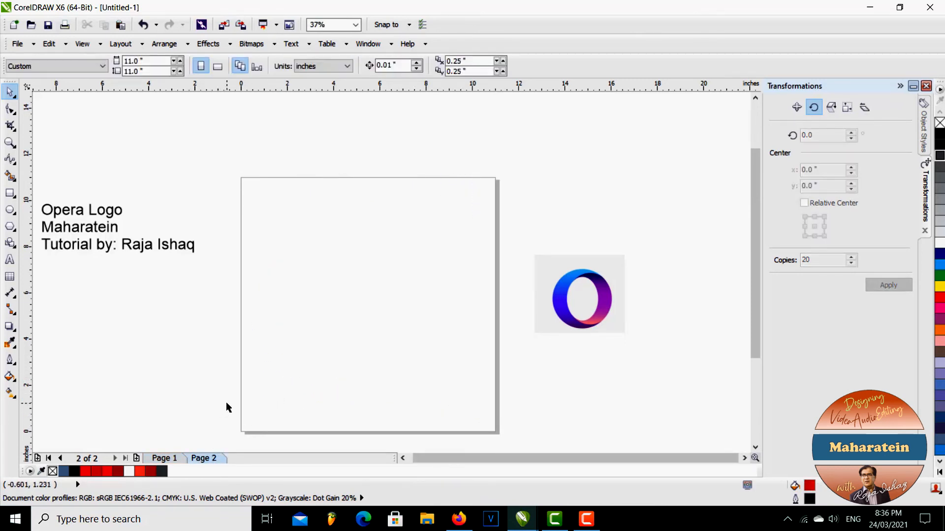
pyautogui.hotkey('ctrl', 'v')
# Enlarge the blue-purple reference image proportionally so its logo is closer in size to the red logo
pyautogui.click(544, 259)
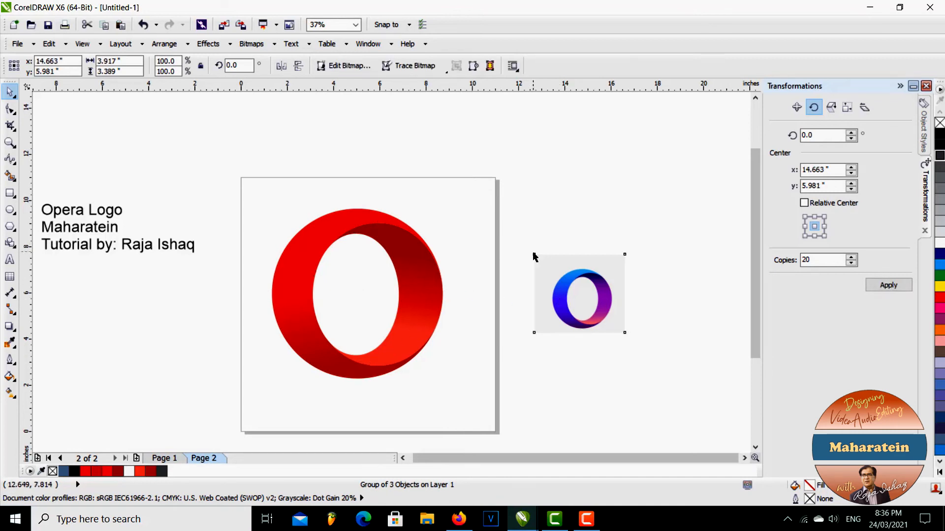
pyautogui.moveTo(535, 256); pyautogui.dragTo(476, 201)
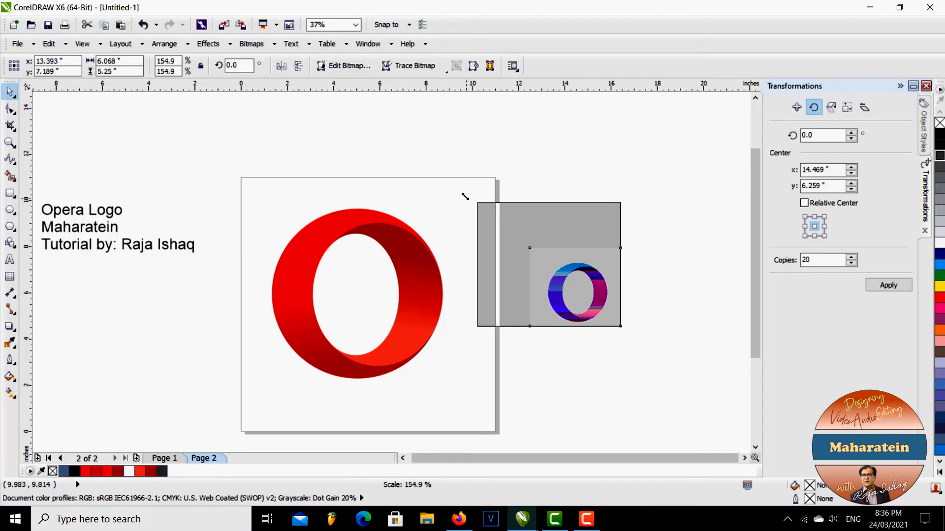
pyautogui.moveTo(622, 328); pyautogui.dragTo(699, 424)
pyautogui.click(614, 164)
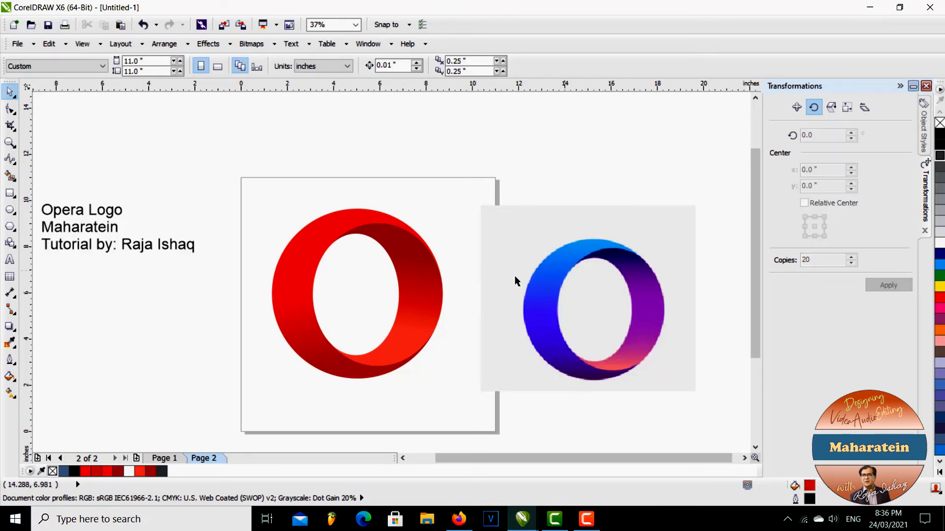
# Ungroup the red logo copy on Page 2
pyautogui.click(325, 241)
pyautogui.rightClick(317, 238)
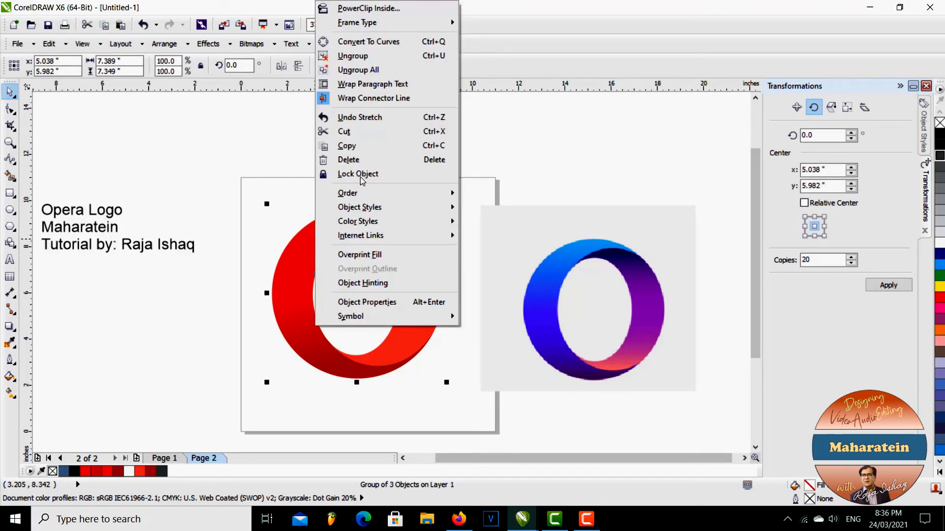
pyautogui.click(362, 56)
pyautogui.click(289, 145)
# Set the outer ring's starting gradient color to a bright blue sampled from the top of the blue-purple reference
pyautogui.click(309, 252)
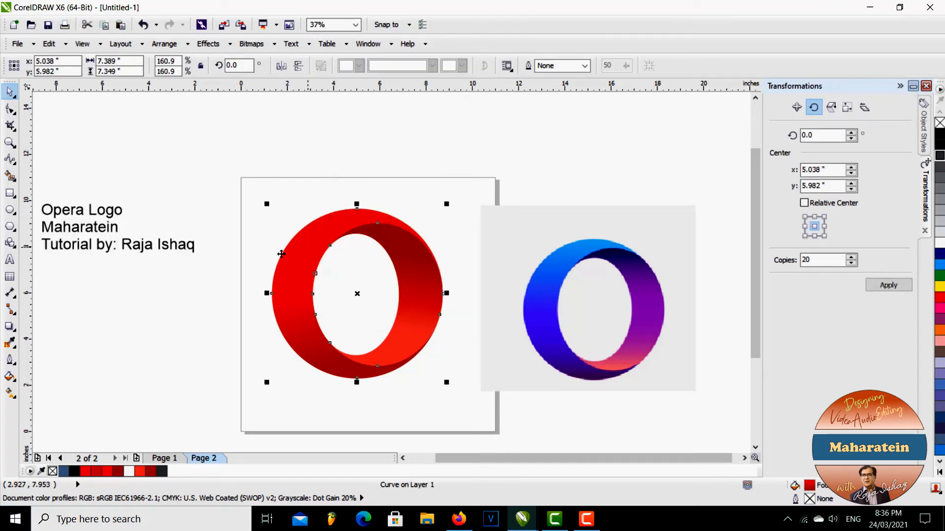
pyautogui.click(9, 377)
pyautogui.click(62, 397)
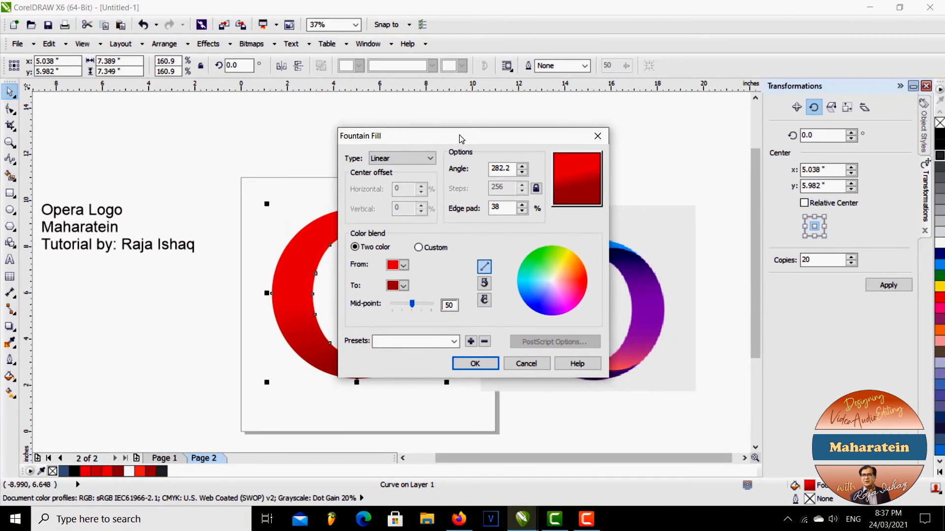
pyautogui.moveTo(551, 90); pyautogui.dragTo(222, 105)
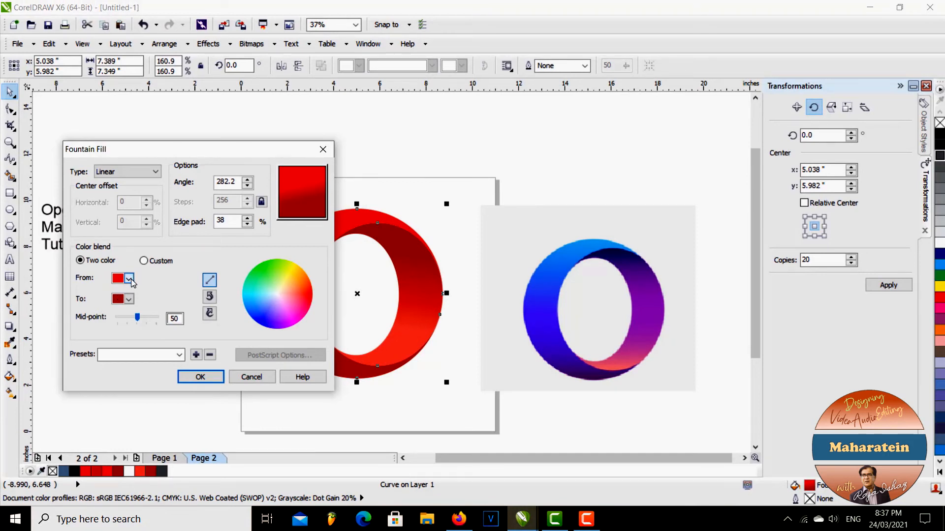
pyautogui.click(128, 279)
pyautogui.click(120, 377)
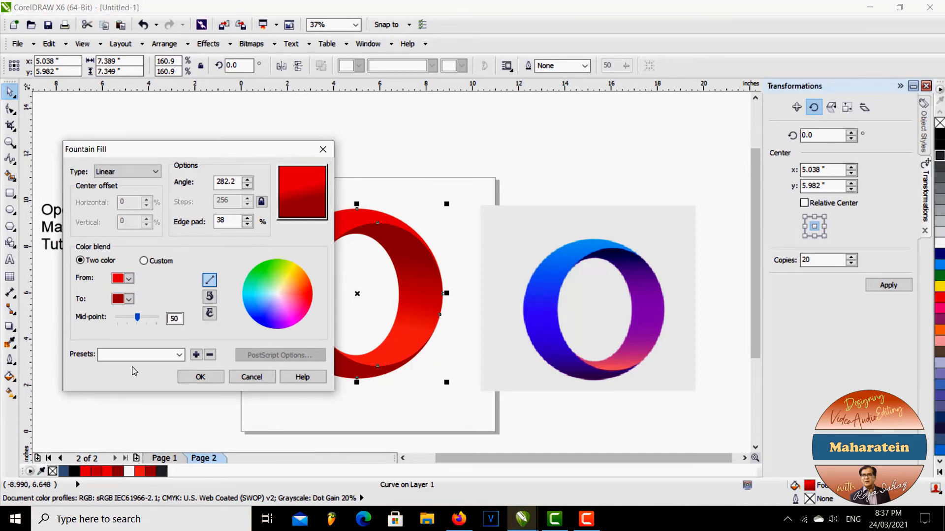
pyautogui.click(592, 241)
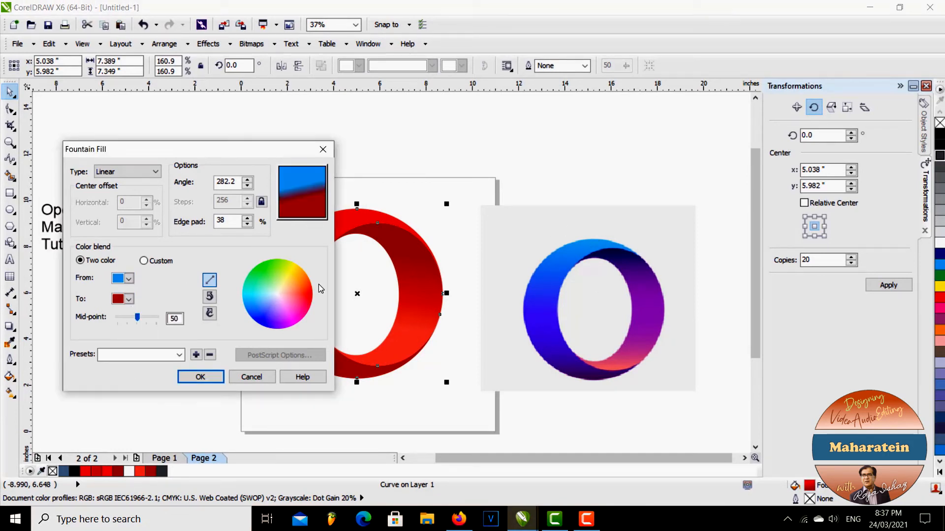
# Set the outer ring's ending gradient color to a dark purple sampled from the reference's lower ring and apply the fill
pyautogui.click(129, 299)
pyautogui.click(120, 398)
pyautogui.click(580, 362)
pyautogui.click(200, 376)
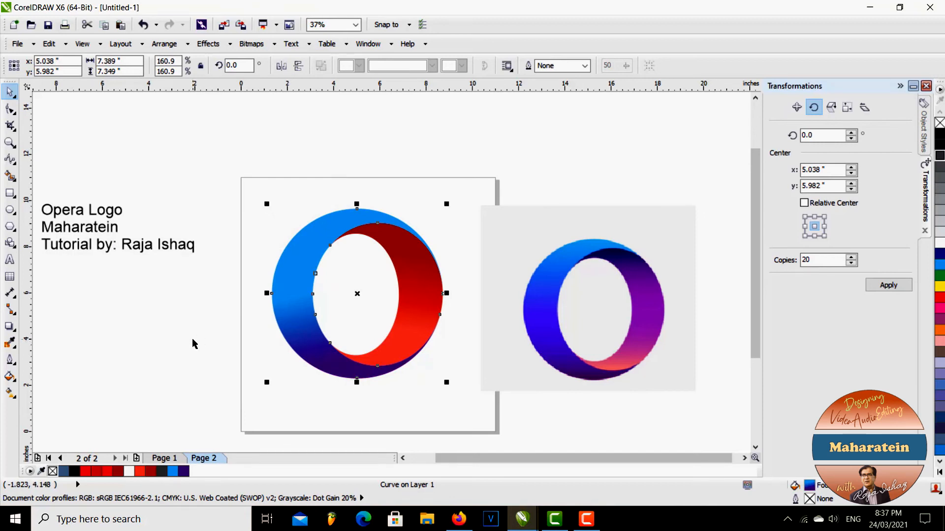
pyautogui.click(135, 352)
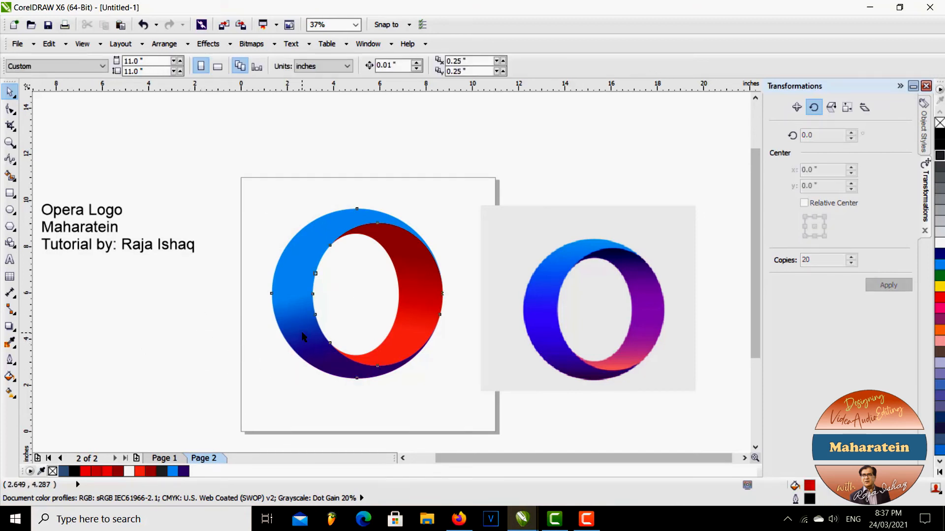
# Lengthen the outer ring's gradient by moving its start to the ring's upper left, at about 285° with a 30% edge pad
pyautogui.click(303, 337)
pyautogui.click(10, 393)
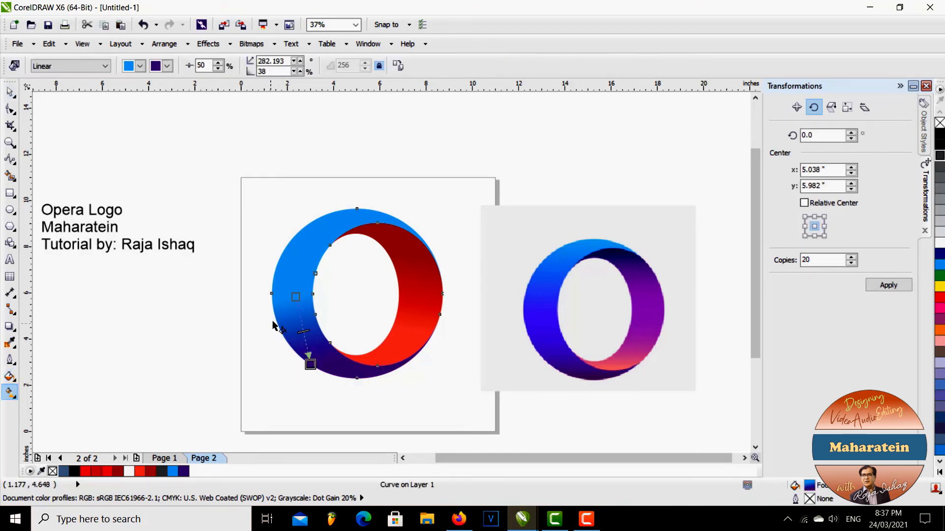
pyautogui.moveTo(295, 297); pyautogui.dragTo(282, 260)
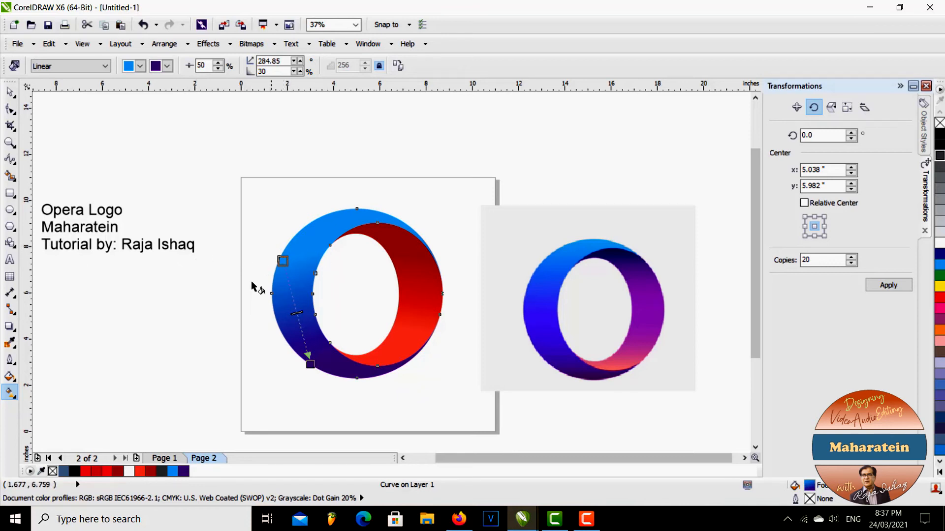
pyautogui.click(10, 92)
pyautogui.click(74, 142)
pyautogui.click(528, 276)
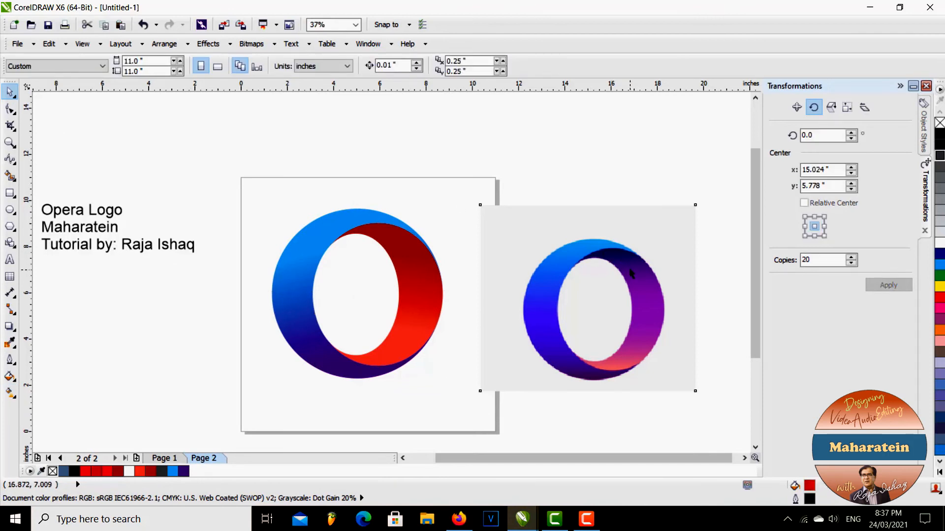
pyautogui.click(156, 351)
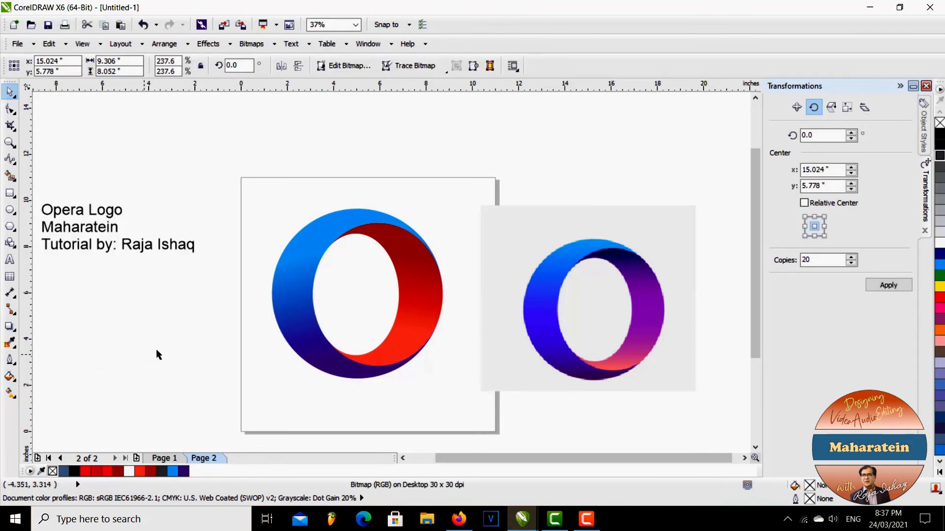
# Set the inner face's starting gradient color to a dark navy sampled from the reference's upper inner face
pyautogui.click(422, 302)
pyautogui.click(10, 376)
pyautogui.click(53, 399)
pyautogui.moveTo(421, 137); pyautogui.dragTo(100, 150)
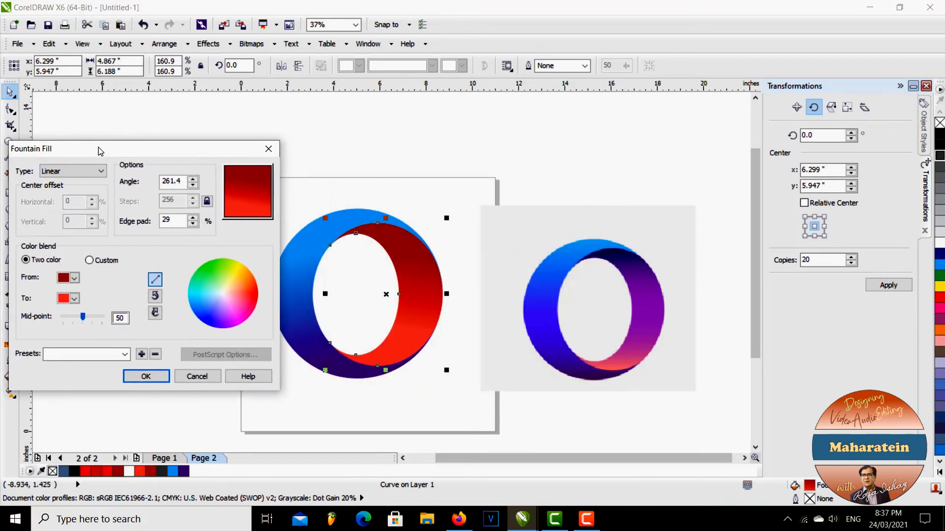
pyautogui.click(75, 278)
pyautogui.click(65, 372)
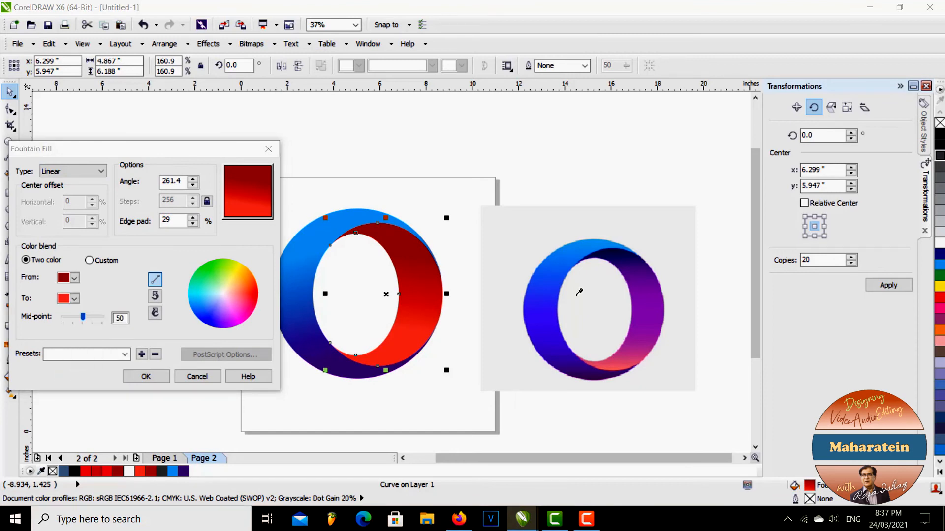
pyautogui.click(608, 254)
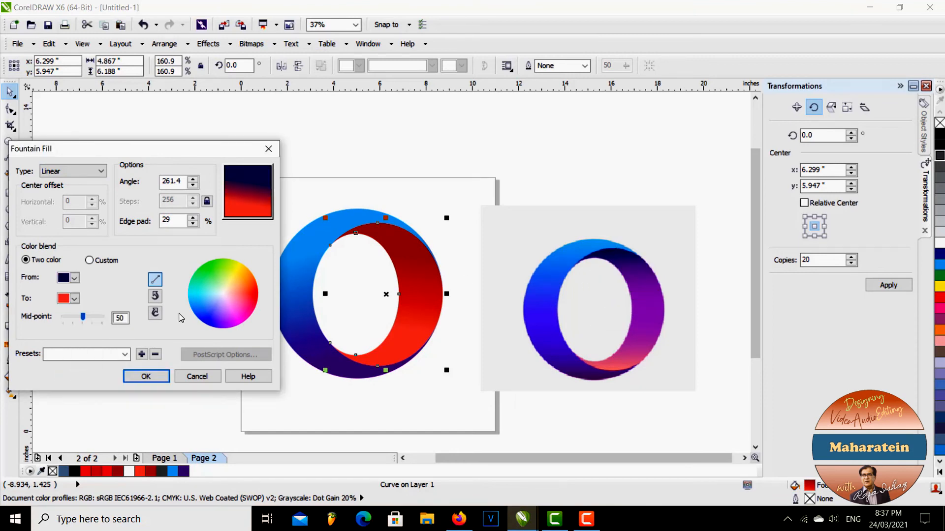
# Set the inner face's ending gradient color to a pinkish red sampled from the reference's lower inner face and apply the fill
pyautogui.click(74, 298)
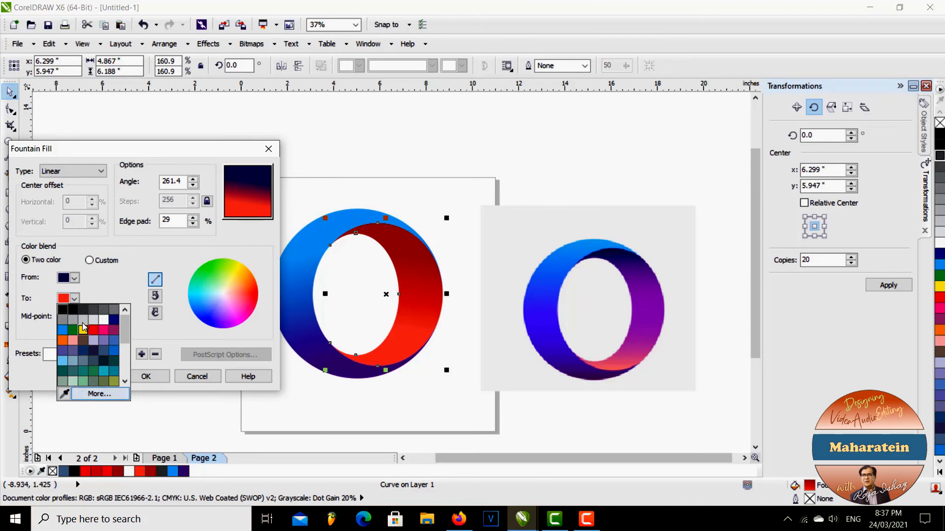
pyautogui.click(64, 394)
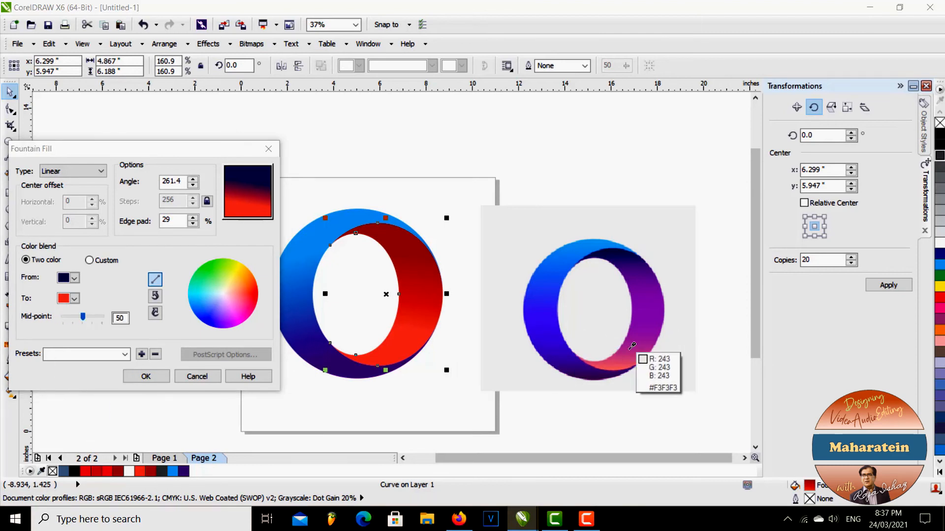
pyautogui.click(613, 359)
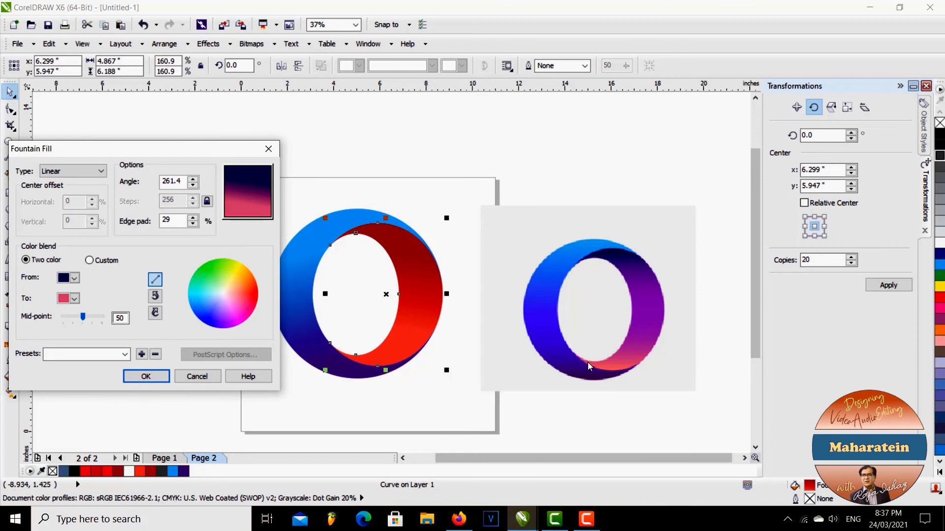
pyautogui.click(158, 377)
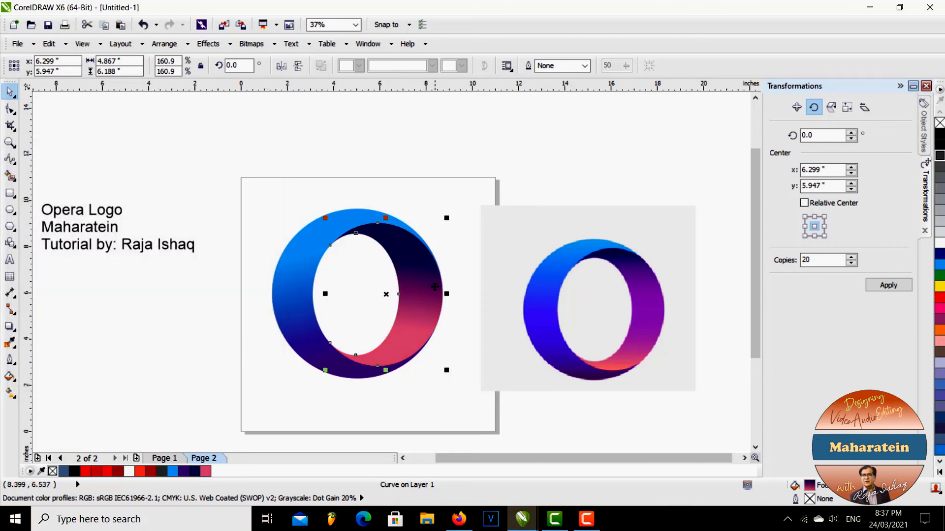
# Lengthen the inner face's gradient by moving both its ends interactively, at about 260° with a 17% edge pad
pyautogui.click(10, 393)
pyautogui.moveTo(411, 329); pyautogui.dragTo(399, 351)
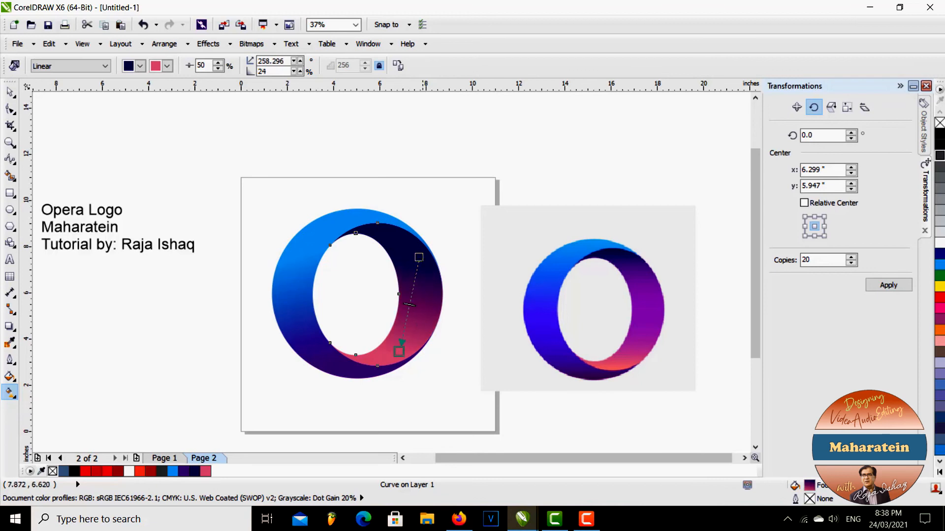
pyautogui.moveTo(419, 257); pyautogui.dragTo(424, 226)
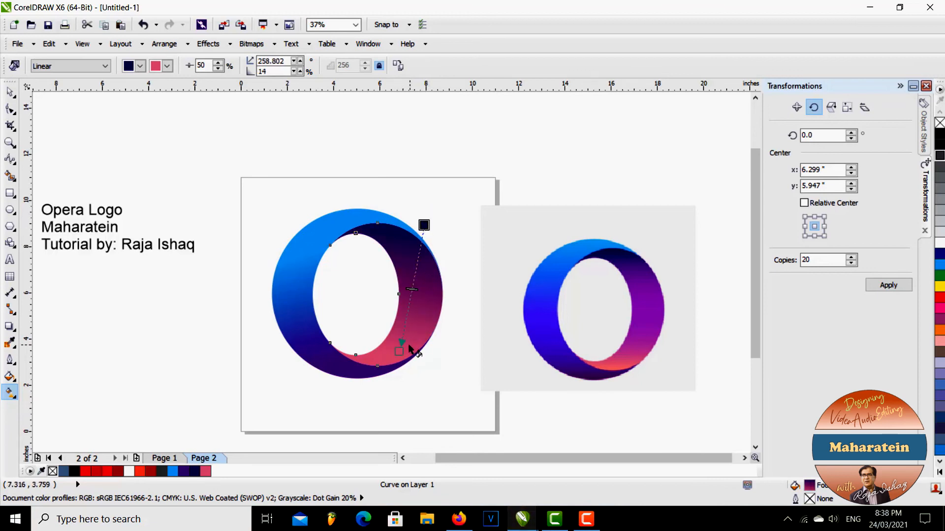
pyautogui.moveTo(400, 352); pyautogui.dragTo(403, 344)
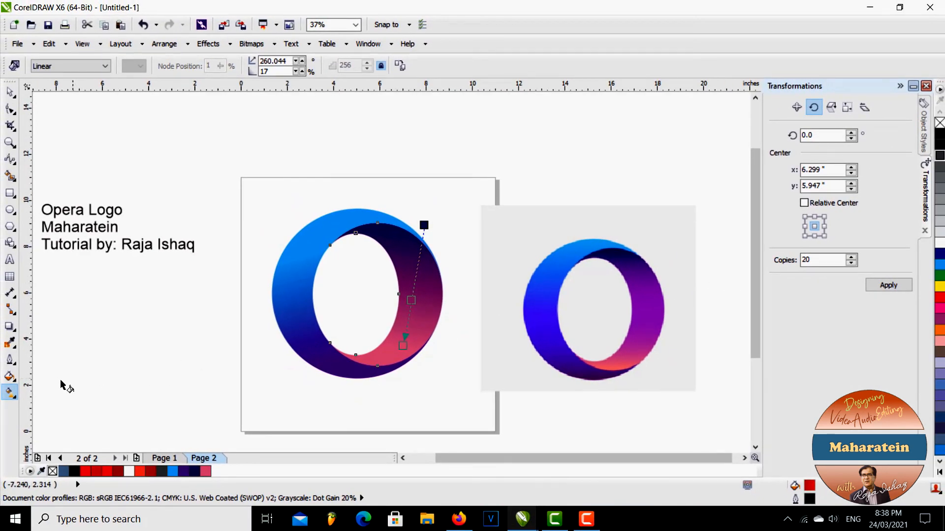
# Recolor the inner face's middle gradient stop at 62% with a purple sampled from the reference's right inner face and apply the fill
pyautogui.click(9, 376)
pyautogui.click(60, 394)
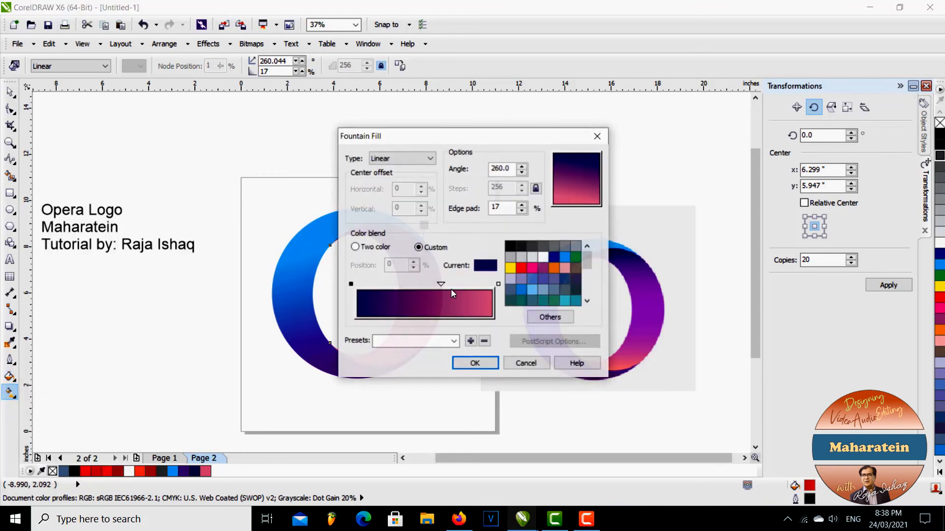
pyautogui.moveTo(459, 135); pyautogui.dragTo(223, 141)
pyautogui.click(204, 291)
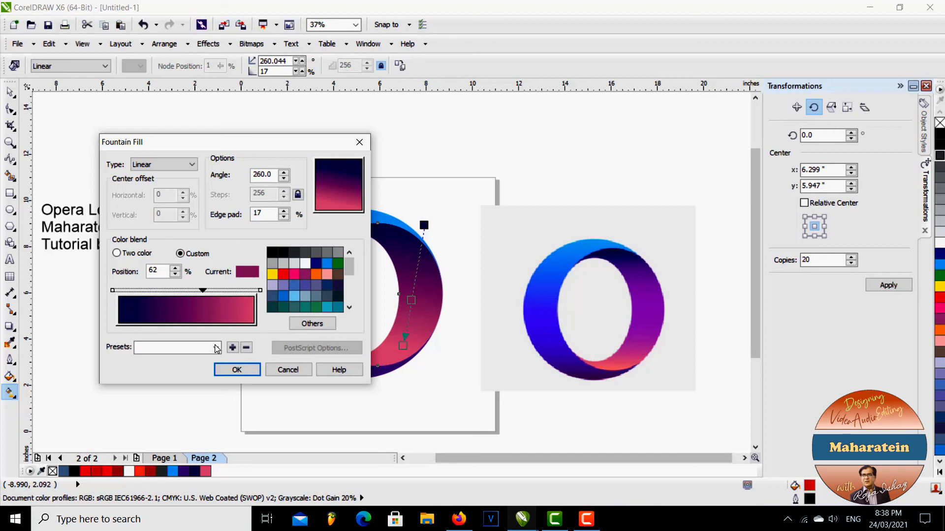
pyautogui.click(310, 327)
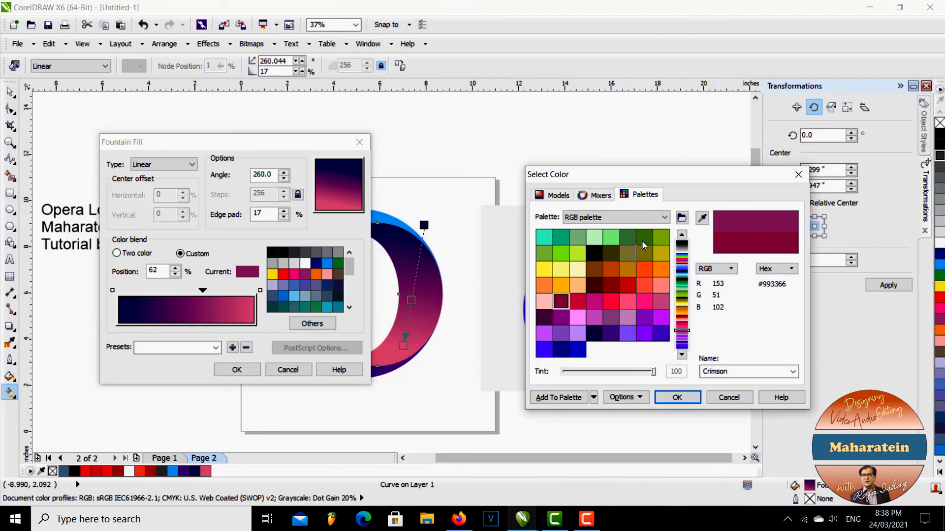
pyautogui.moveTo(590, 186); pyautogui.dragTo(305, 223)
pyautogui.click(413, 256)
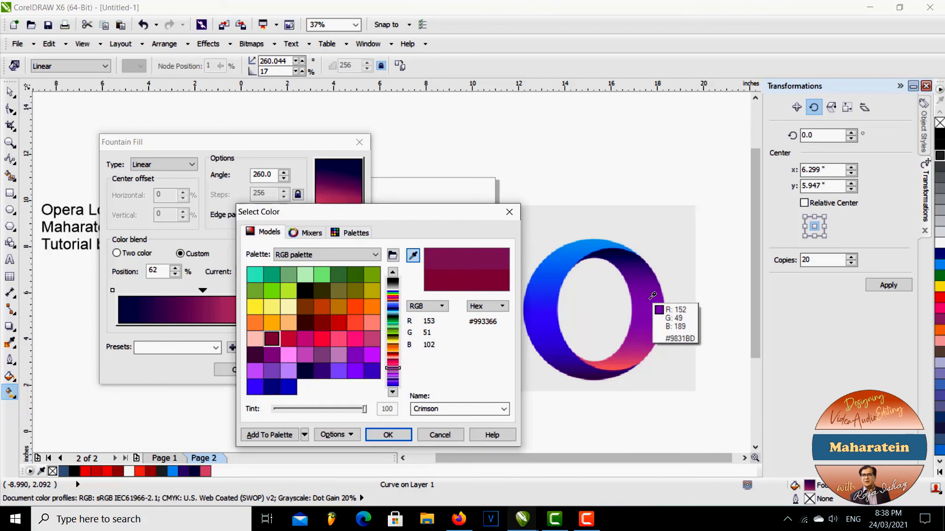
pyautogui.click(653, 296)
pyautogui.click(388, 435)
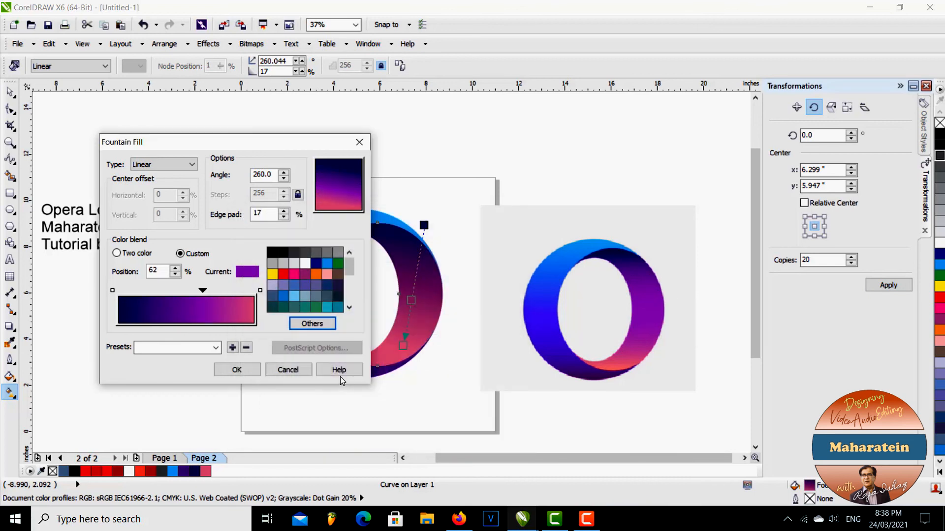
pyautogui.click(238, 370)
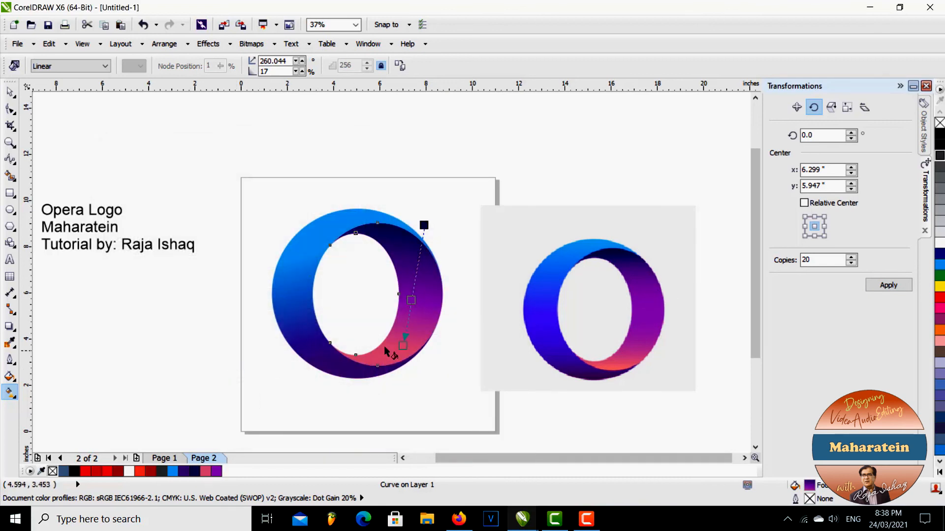
# Move the inner face's purple stop to 50%, reposition both gradient ends to about 277° with a 22% edge pad, and deselect the shape
pyautogui.doubleClick(414, 286)
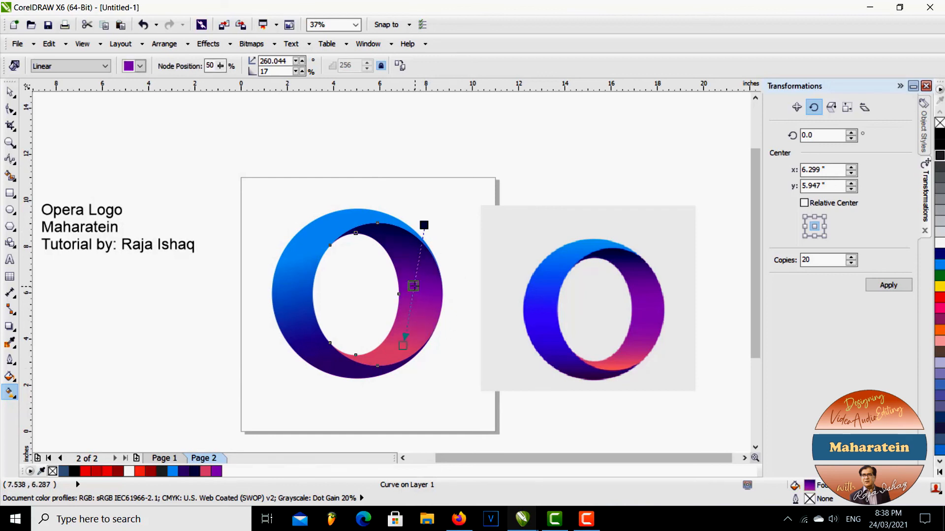
pyautogui.moveTo(403, 345); pyautogui.dragTo(412, 330)
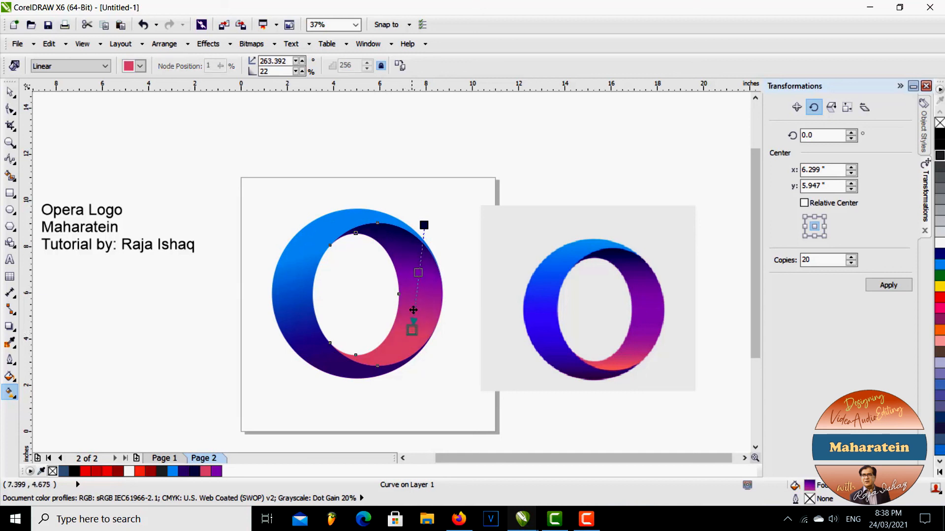
pyautogui.moveTo(423, 225); pyautogui.dragTo(399, 226)
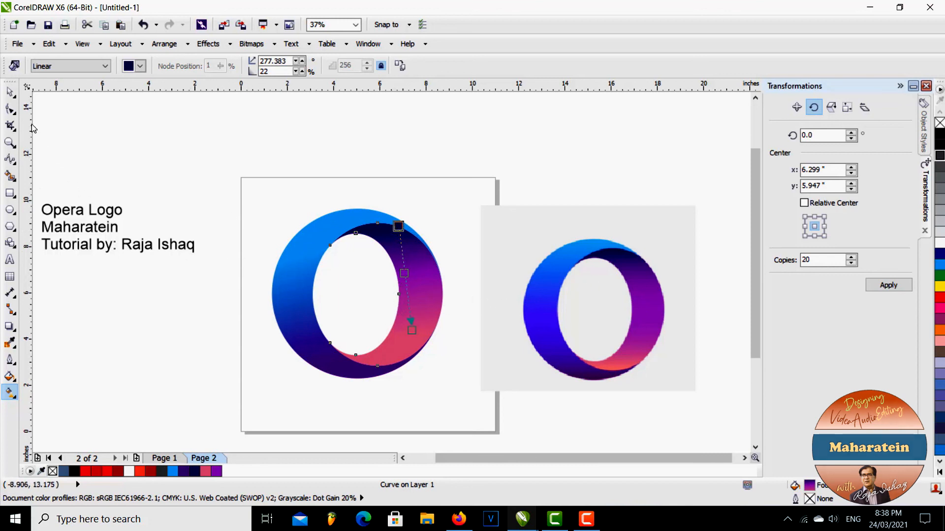
pyautogui.click(10, 92)
pyautogui.click(228, 175)
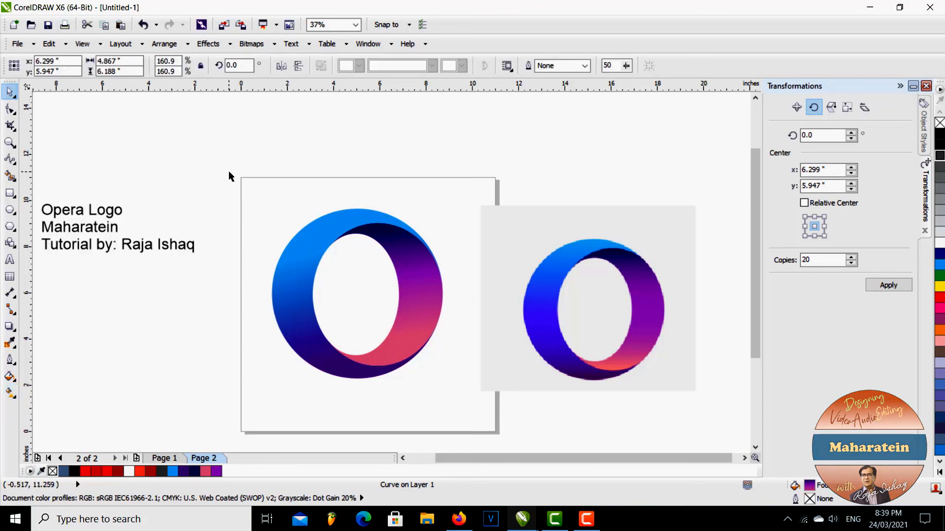
# Move the blue-purple reference bitmap farther right so it clears the page edge, and deselect it
pyautogui.click(594, 294)
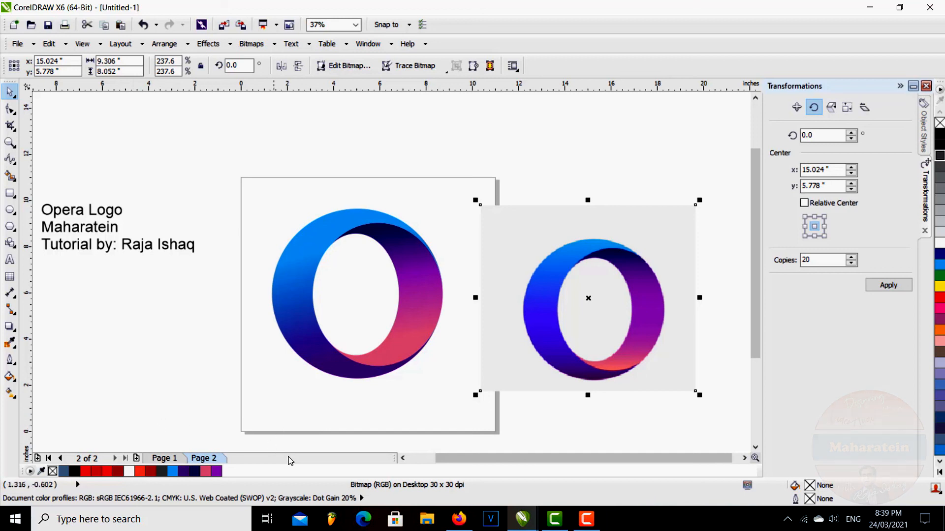
pyautogui.click(80, 391)
pyautogui.moveTo(495, 316); pyautogui.dragTo(544, 307)
pyautogui.click(127, 364)
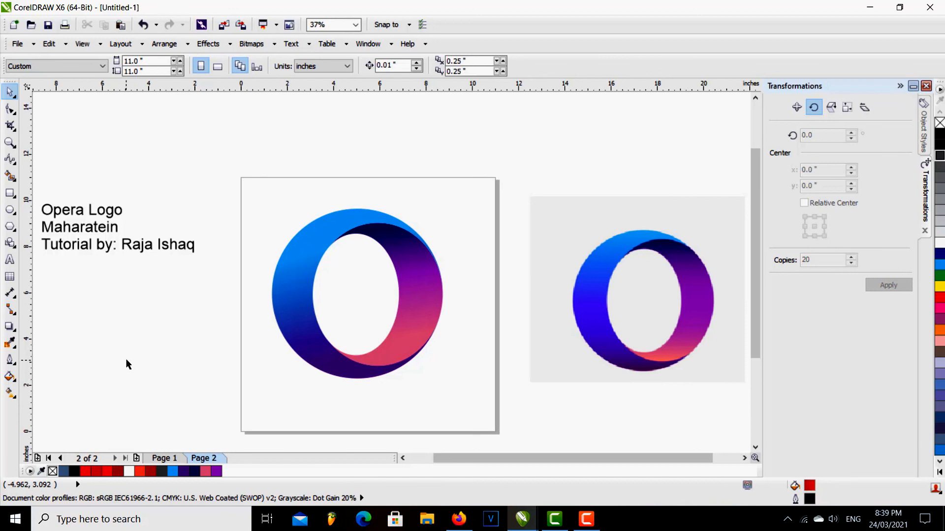